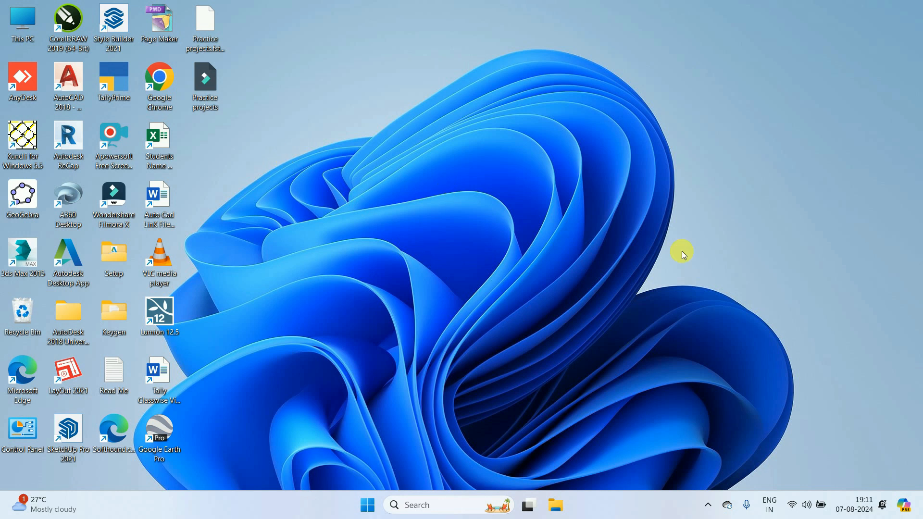
# Step: Launch Google Chrome with the first listed profile and go to google.com
pyautogui.doubleClick(165, 86)
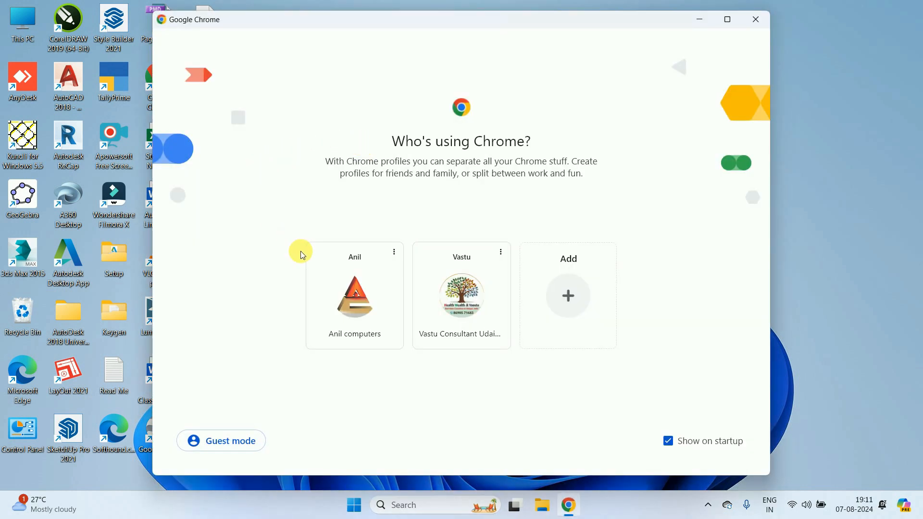
pyautogui.click(353, 294)
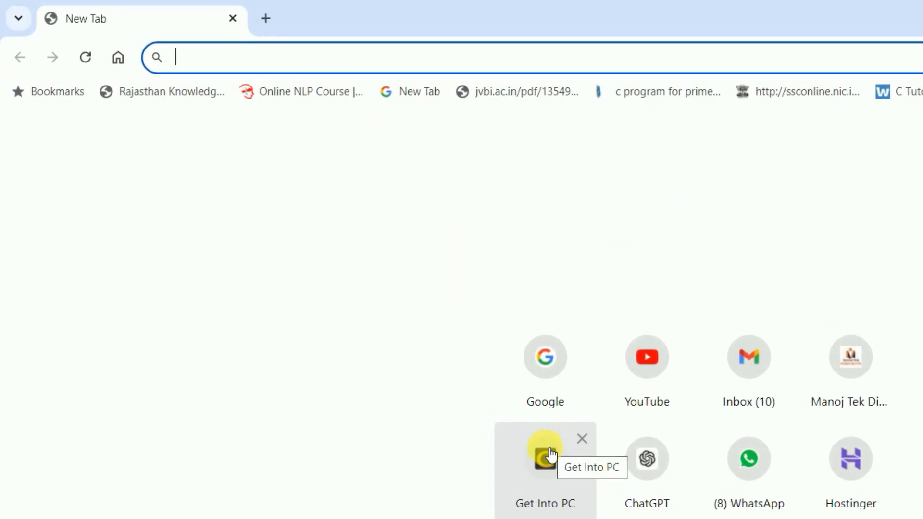
pyautogui.write('go')
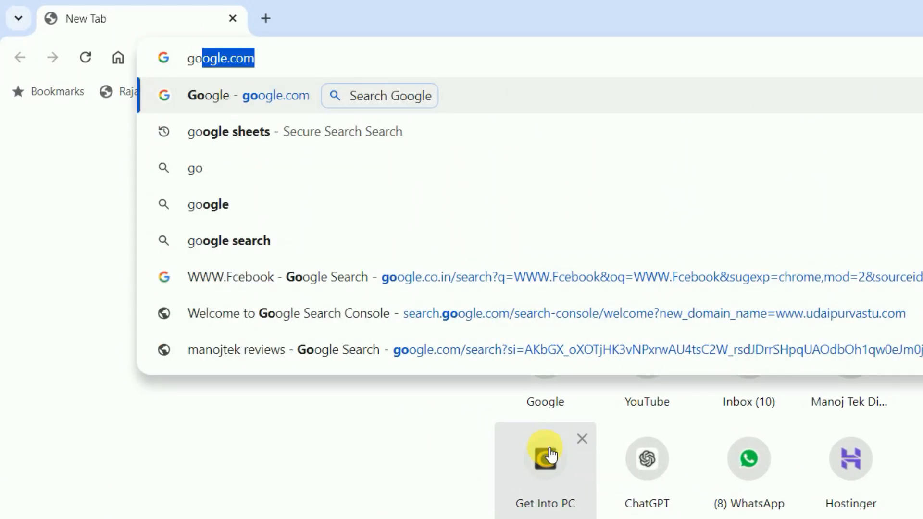
pyautogui.write('ogle.')
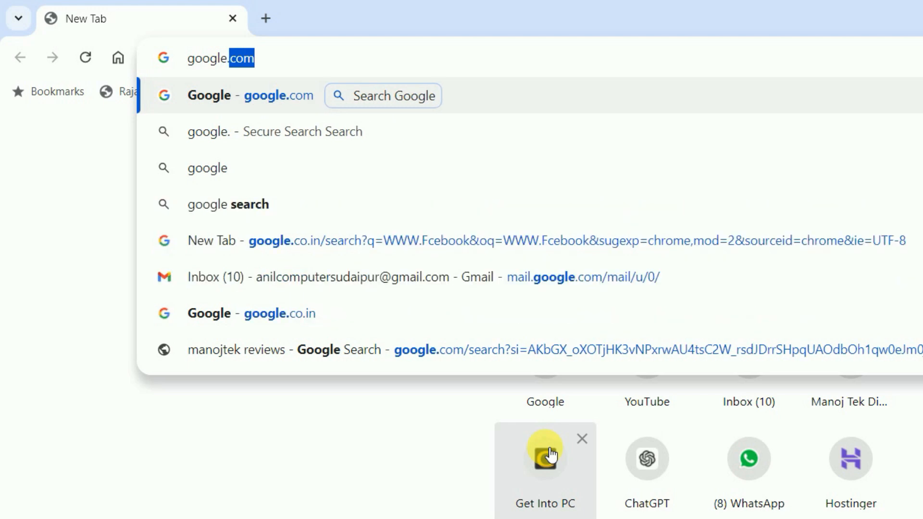
pyautogui.write('com')
pyautogui.press('Return')
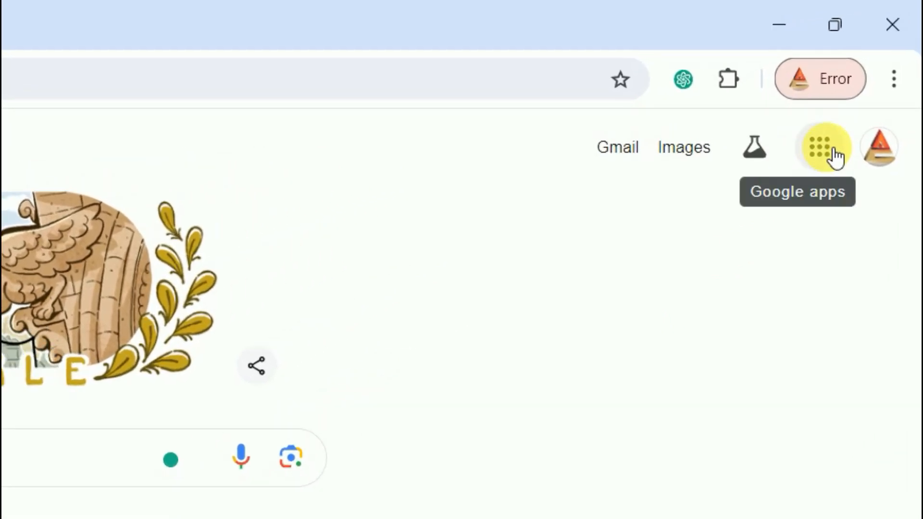
# Step: Look through the Google apps available from the Google homepage
pyautogui.click(837, 156)
pyautogui.scroll(-2, 780, 456)
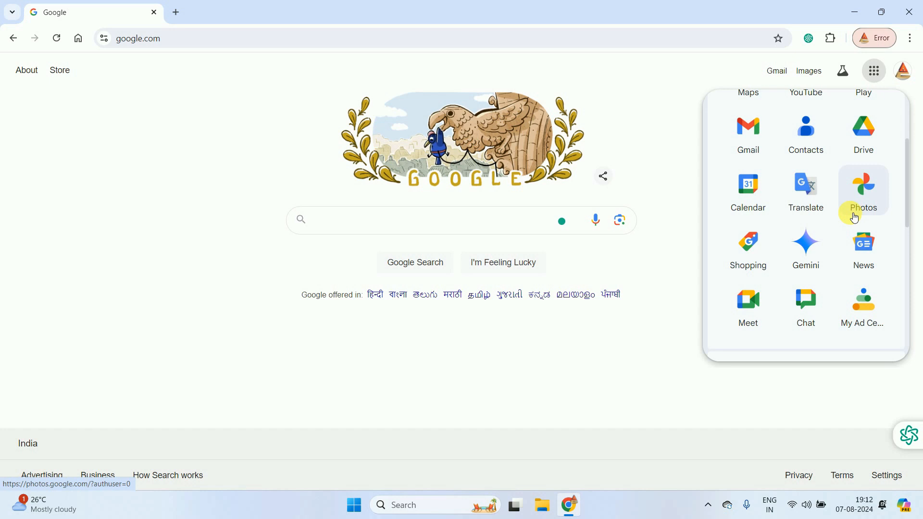
pyautogui.click(878, 73)
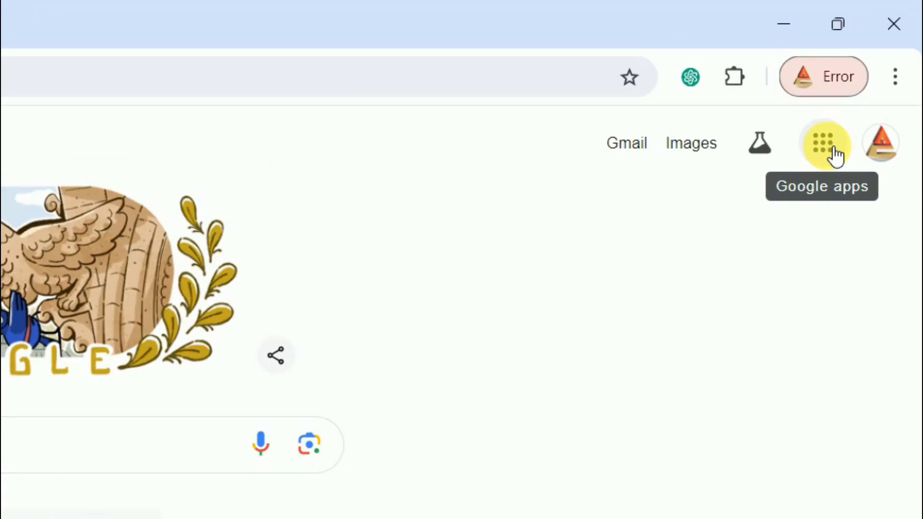
pyautogui.click(878, 73)
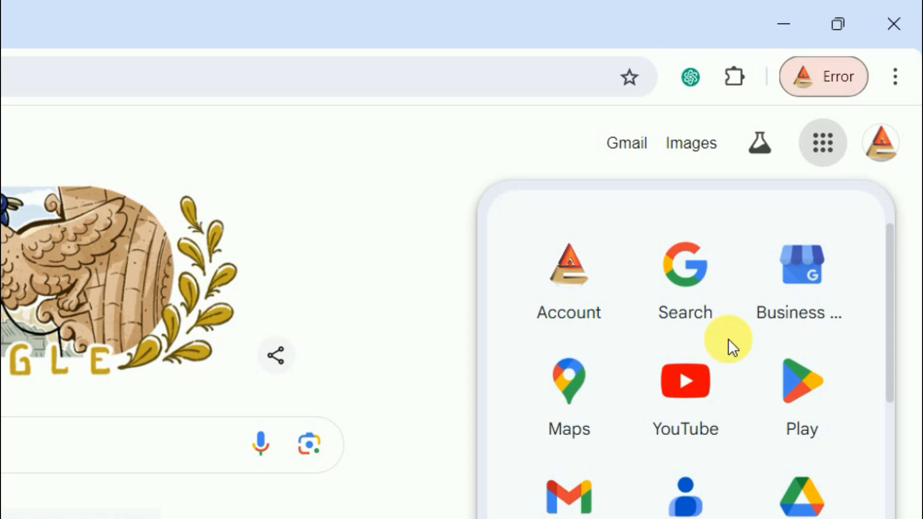
pyautogui.scroll(-3, 728, 340)
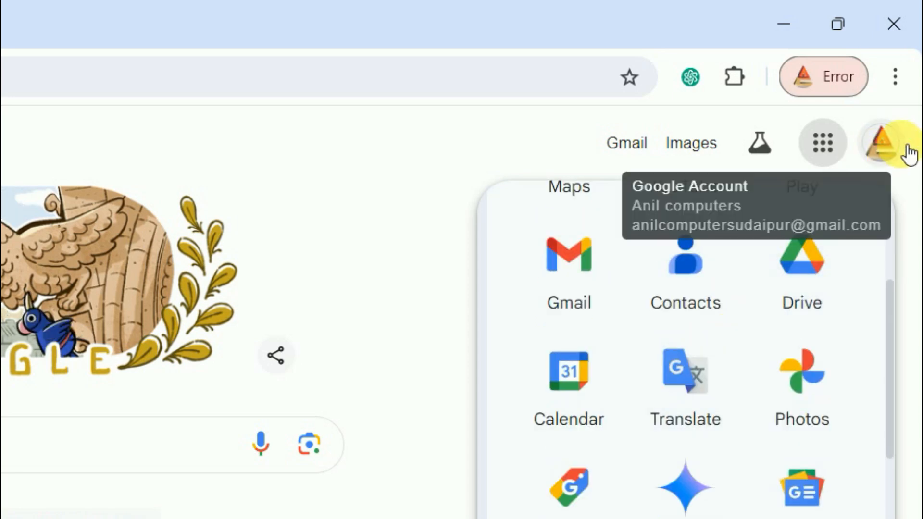
pyautogui.scroll(-2, 743, 474)
pyautogui.scroll(-3, 744, 476)
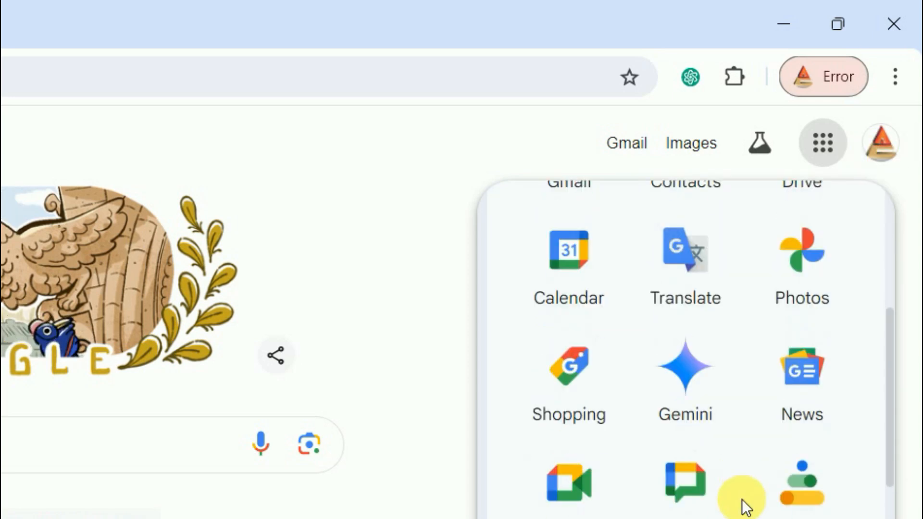
pyautogui.scroll(6, 745, 501)
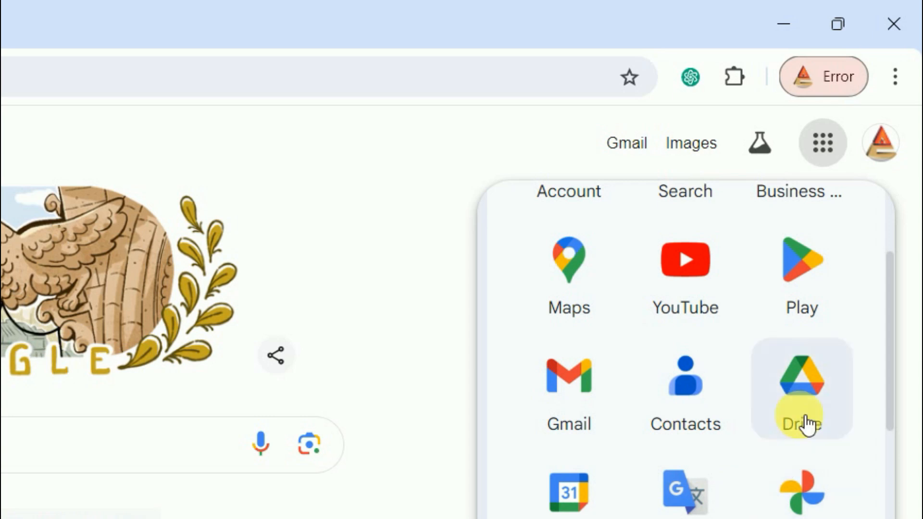
pyautogui.scroll(2, 832, 501)
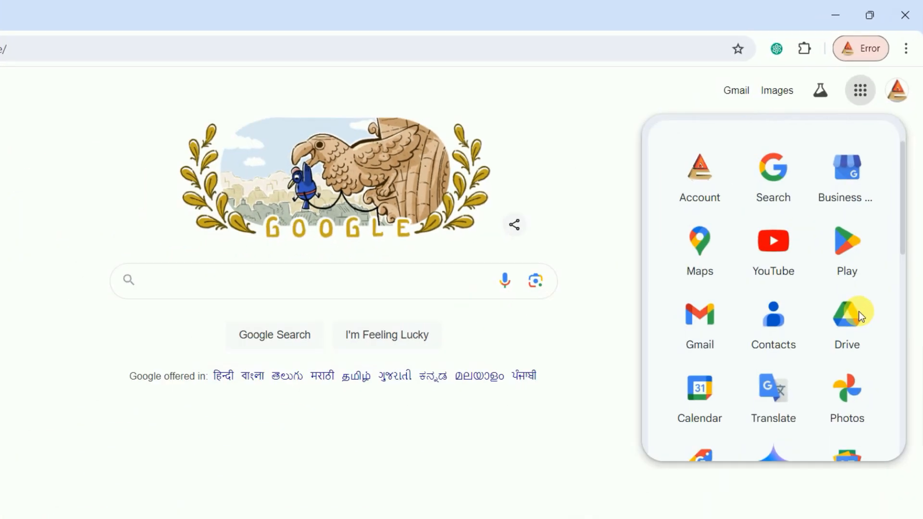
# Step: Open Google Drive and start a new Google Sheets file from there
pyautogui.click(859, 313)
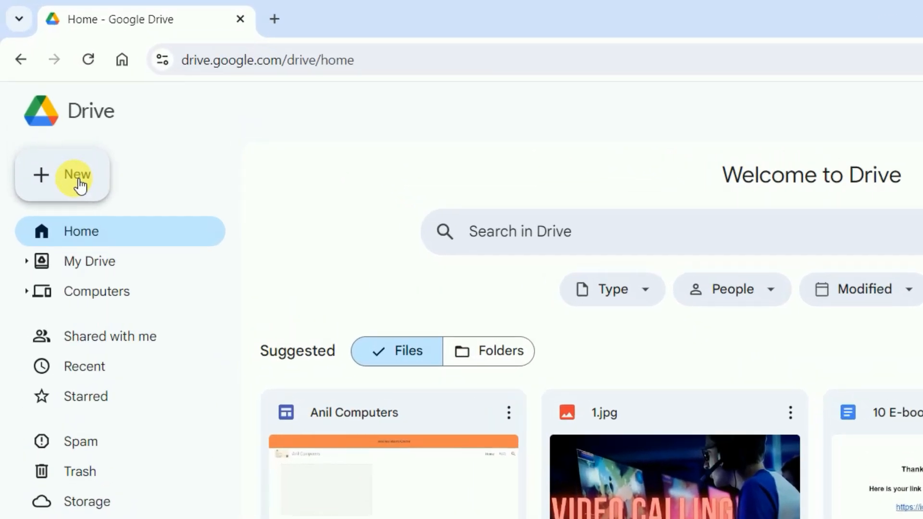
pyautogui.click(80, 183)
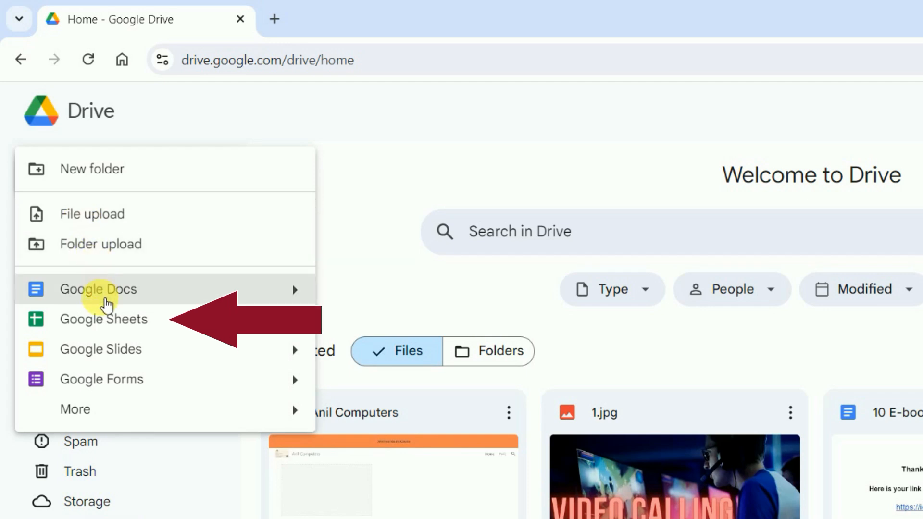
pyautogui.click(135, 323)
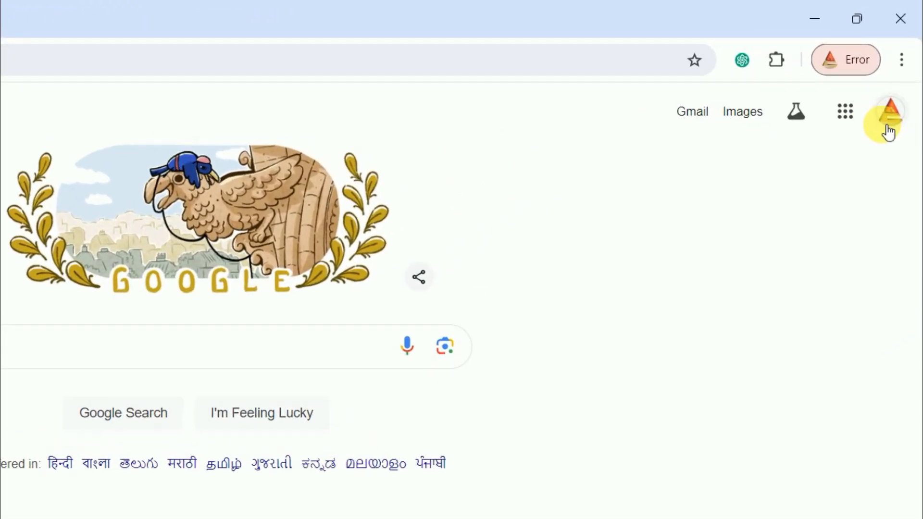
# Step: Open Google Sheets from the list of Google apps on the Google homepage
pyautogui.click(847, 117)
pyautogui.scroll(-8, 765, 323)
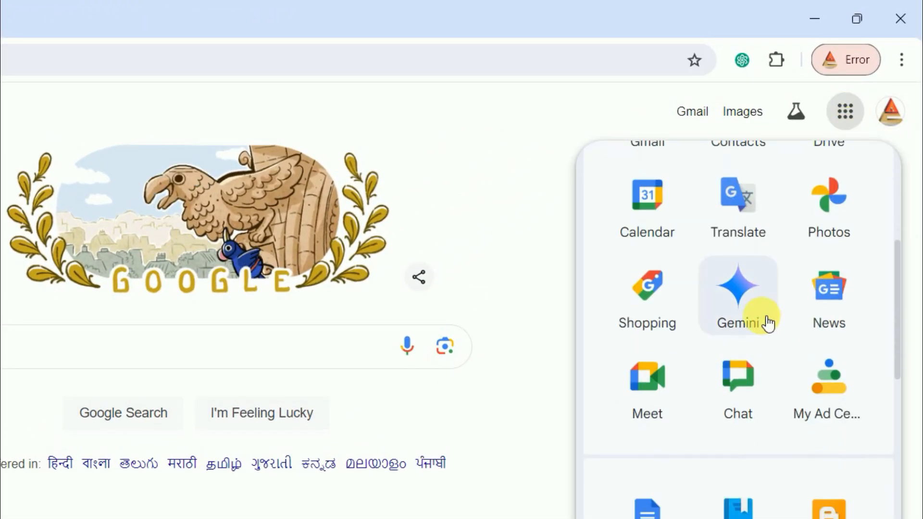
pyautogui.scroll(-3, 767, 341)
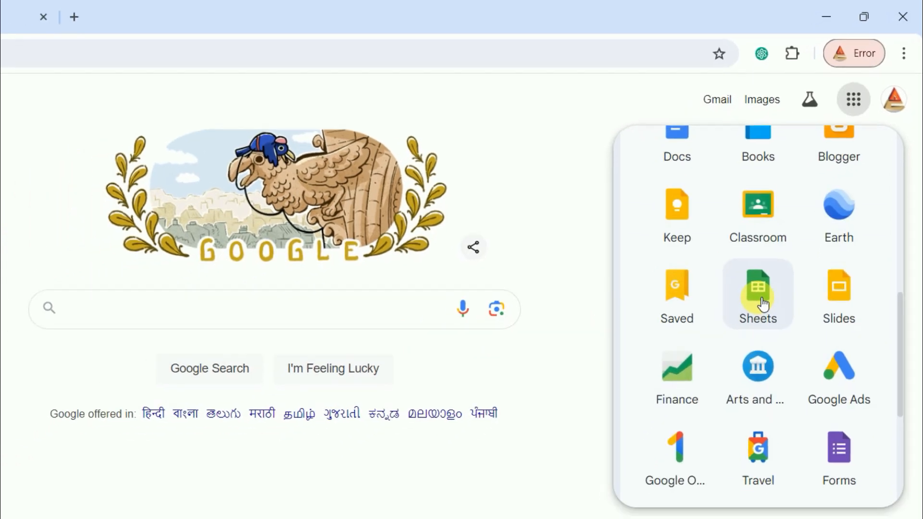
pyautogui.click(763, 303)
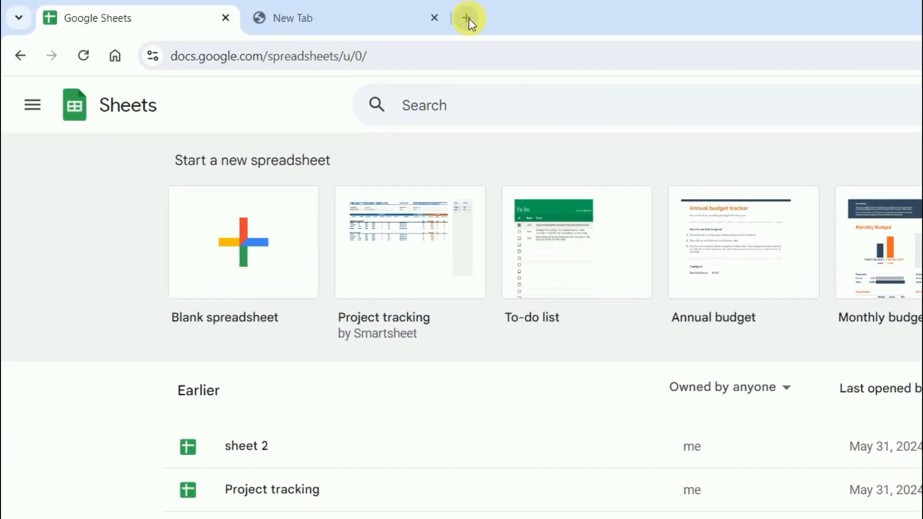
# Step: Search the web for "google sheets" in a new browser tab and open the docs.google.com spreadsheets result
pyautogui.click(469, 18)
pyautogui.click(359, 20)
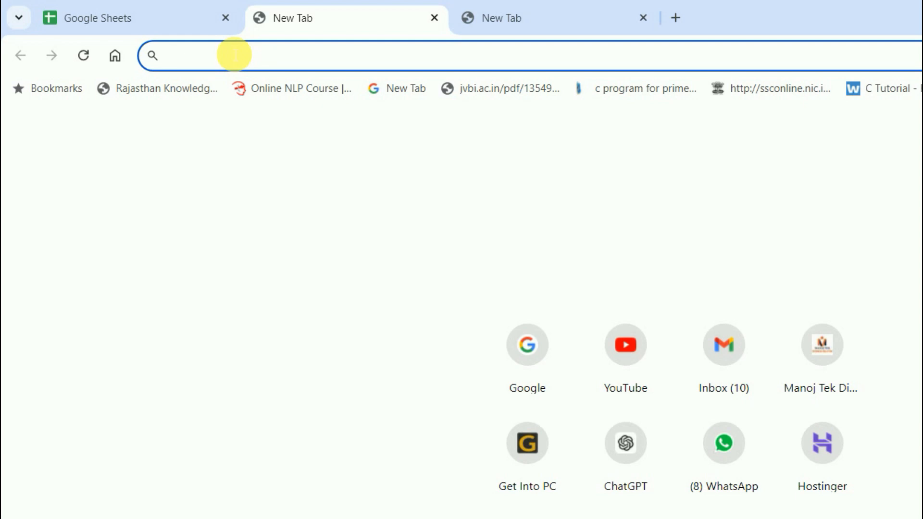
pyautogui.write('google ')
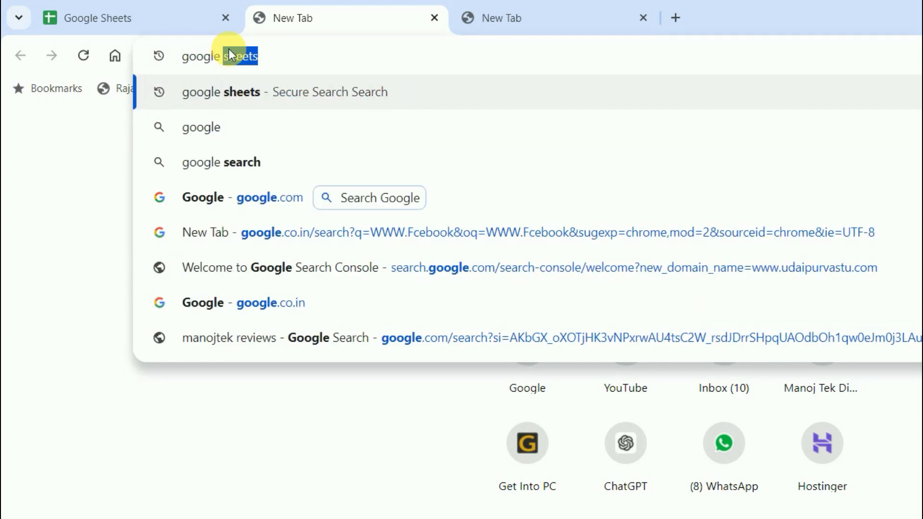
pyautogui.write('sheet')
pyautogui.press('Return')
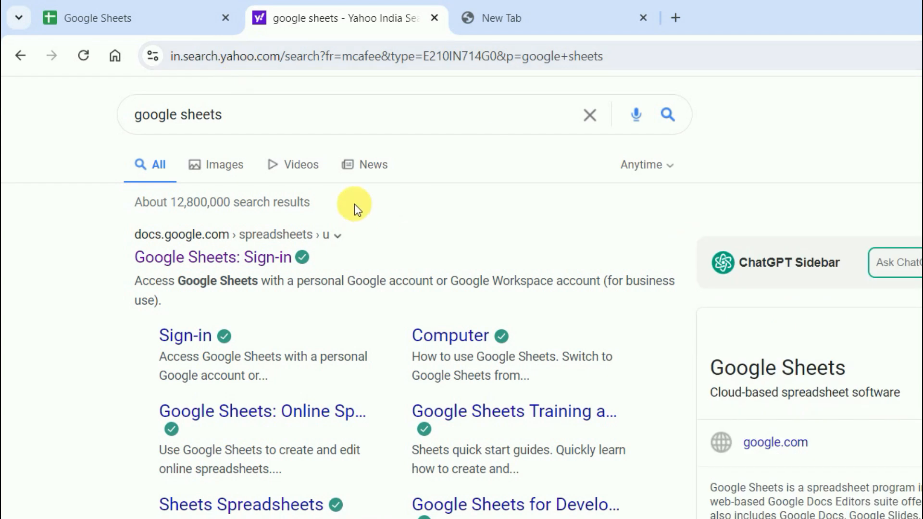
pyautogui.click(266, 242)
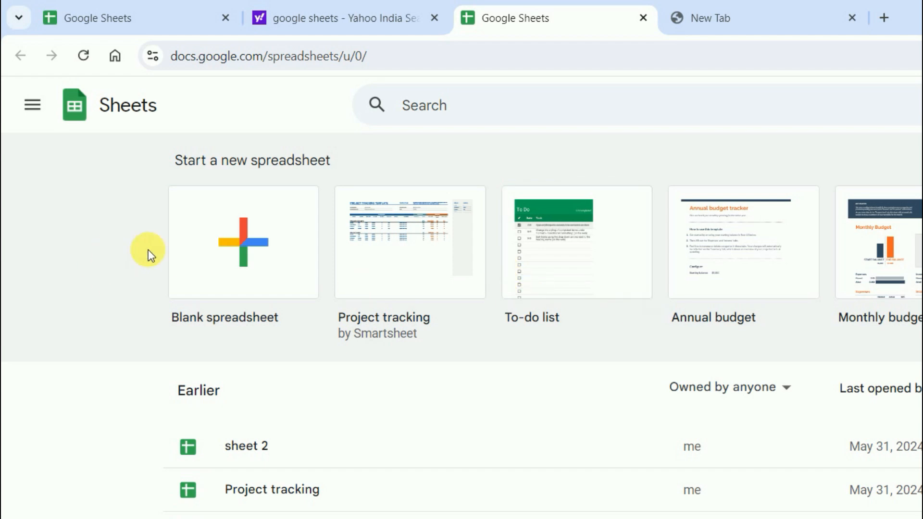
# Step: Create a blank spreadsheet and select cell E5
pyautogui.click(244, 251)
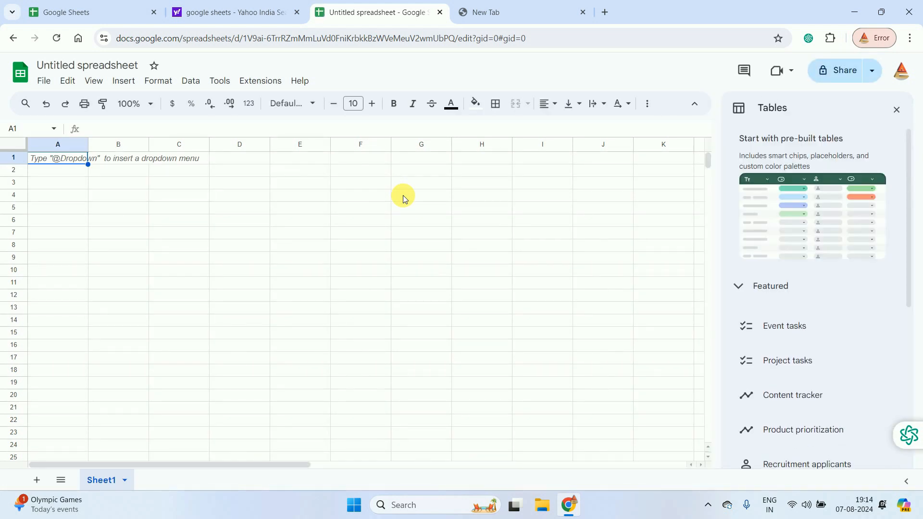
pyautogui.click(318, 208)
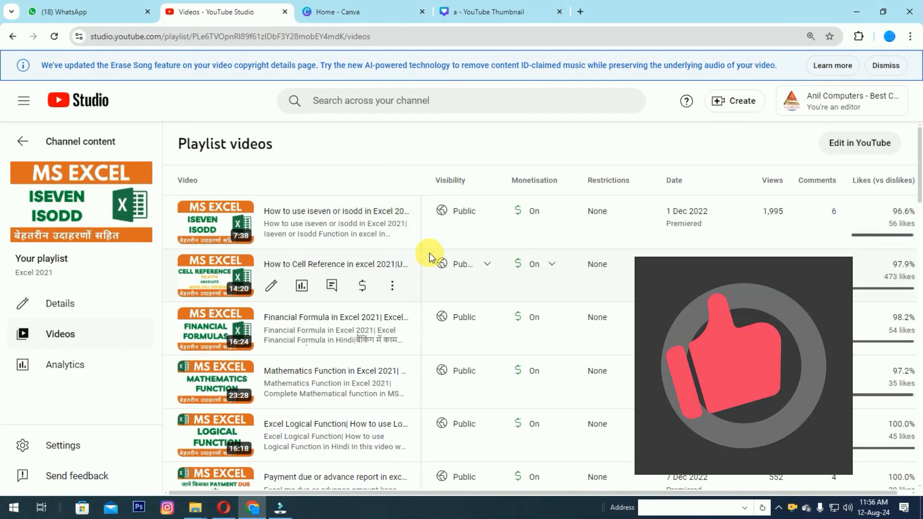
pyautogui.scroll(-15, 431, 256)
pyautogui.scroll(-15, 446, 276)
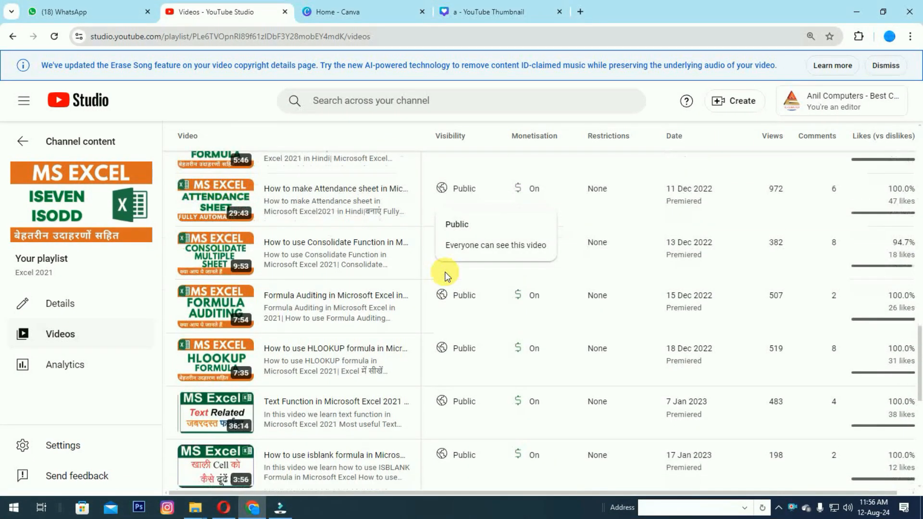
pyautogui.scroll(5, 444, 272)
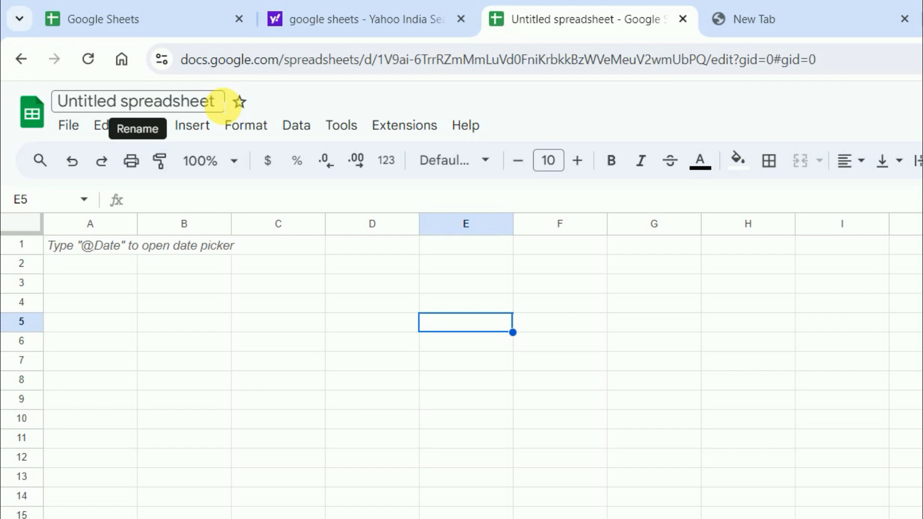
# Step: Rename the untitled spreadsheet as "student record"
pyautogui.click(211, 102)
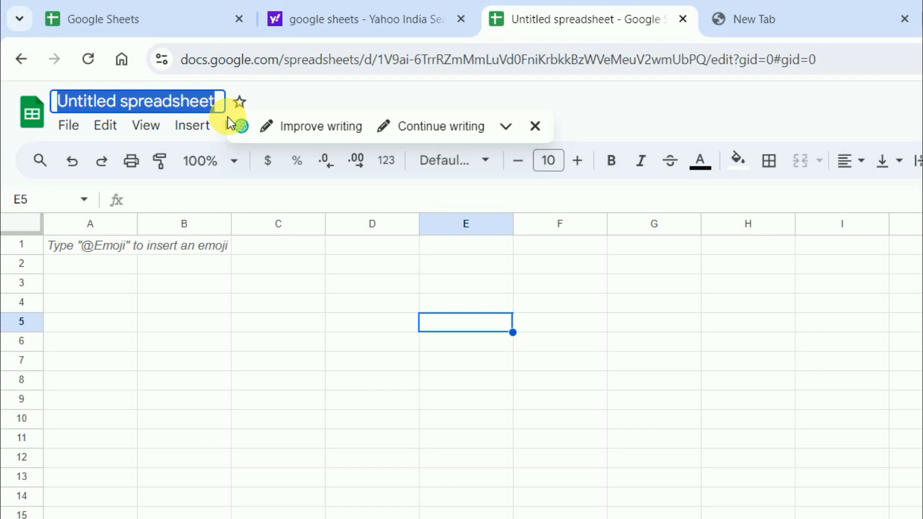
pyautogui.write('sti')
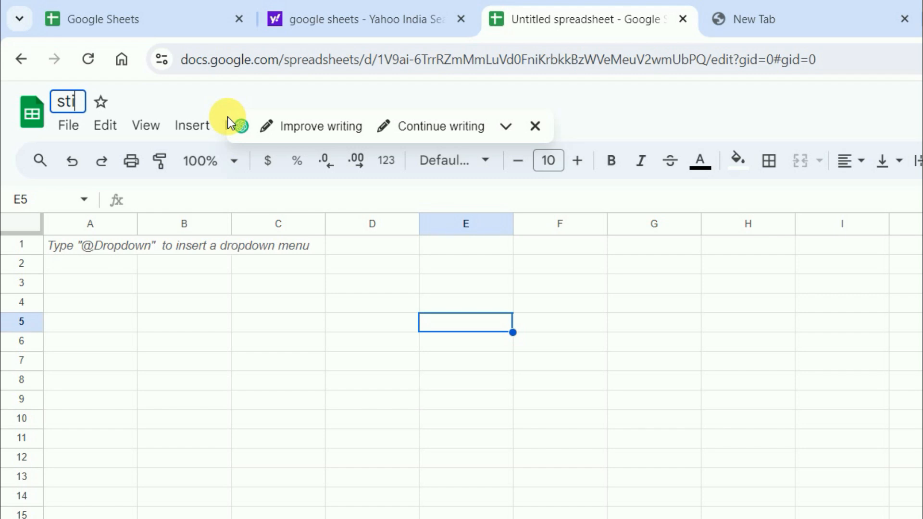
pyautogui.press('BackSpace')
pyautogui.write('udent ')
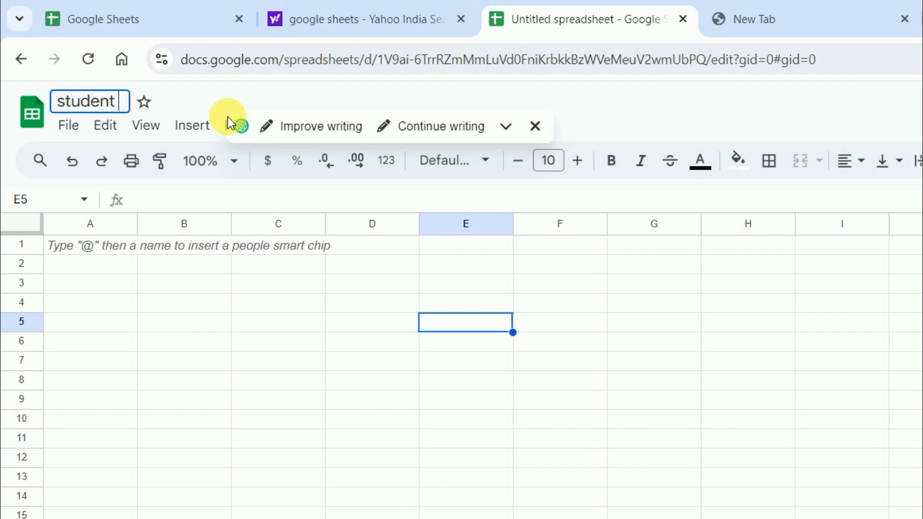
pyautogui.write('recoer')
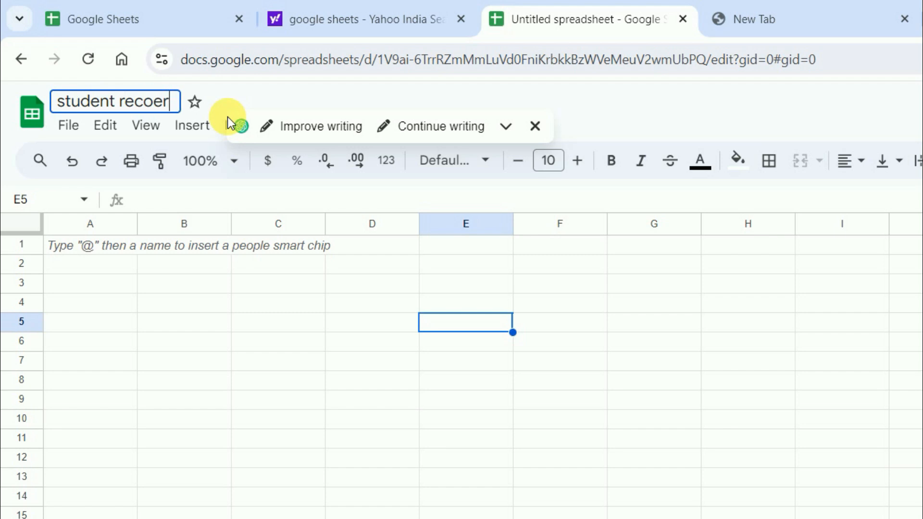
pyautogui.press('BackSpace')
pyautogui.press('BackSpace')
pyautogui.write('r')
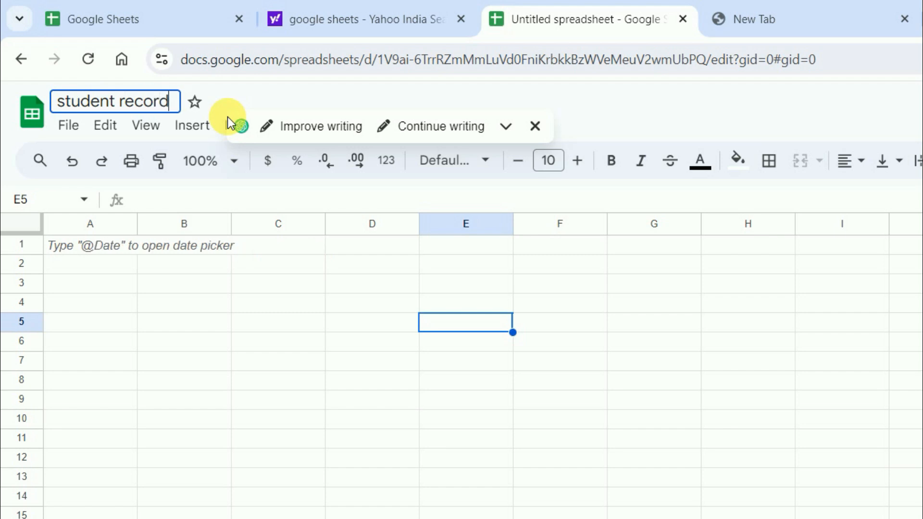
pyautogui.click(238, 323)
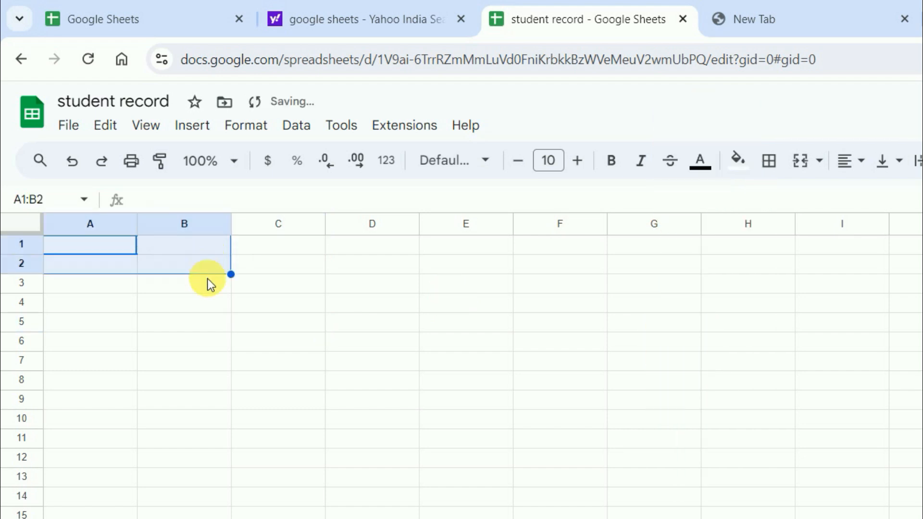
pyautogui.click(207, 279)
pyautogui.click(110, 250)
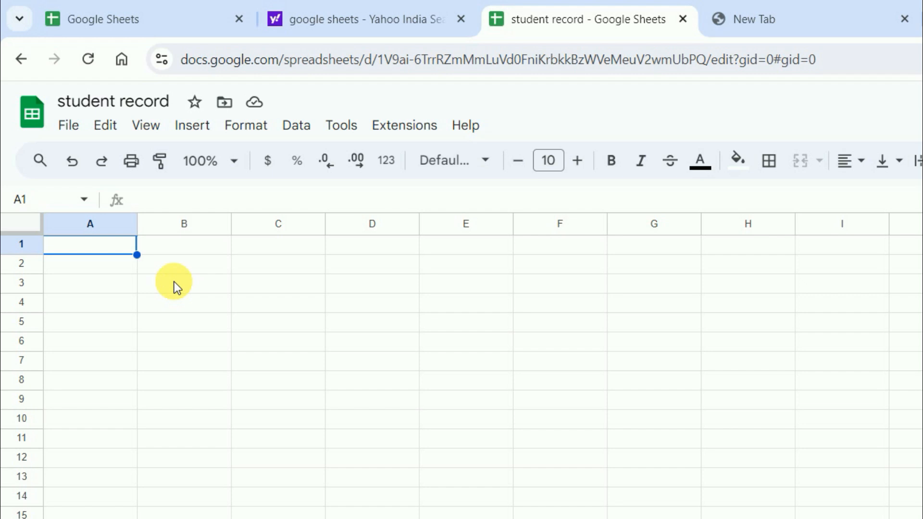
pyautogui.click(375, 302)
pyautogui.click(560, 341)
pyautogui.click(366, 418)
pyautogui.click(323, 339)
pyautogui.click(462, 323)
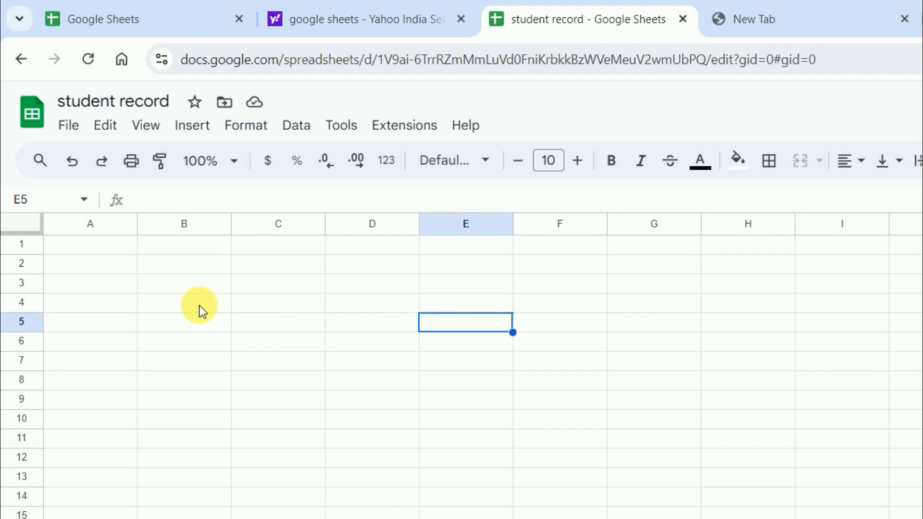
# Step: Select whole columns B and C in turn, followed by rows 1 to 4 one at a time
pyautogui.click(141, 223)
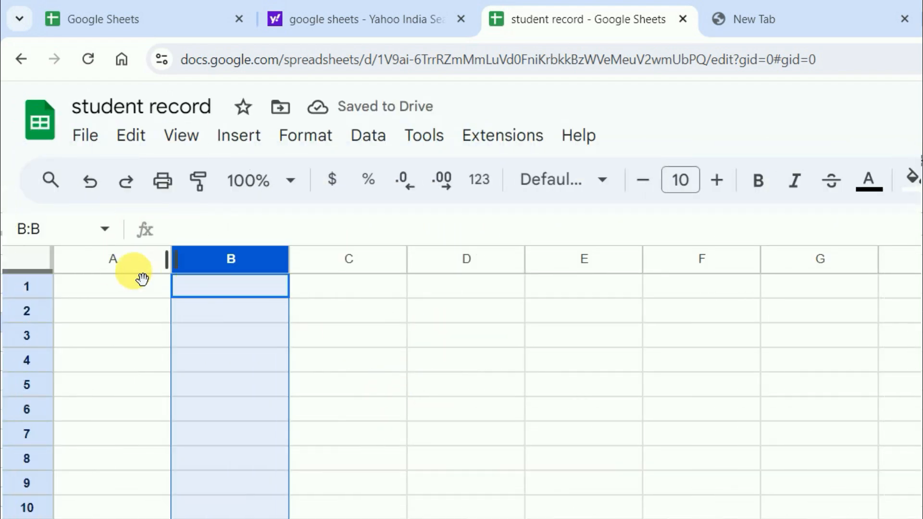
pyautogui.click(303, 264)
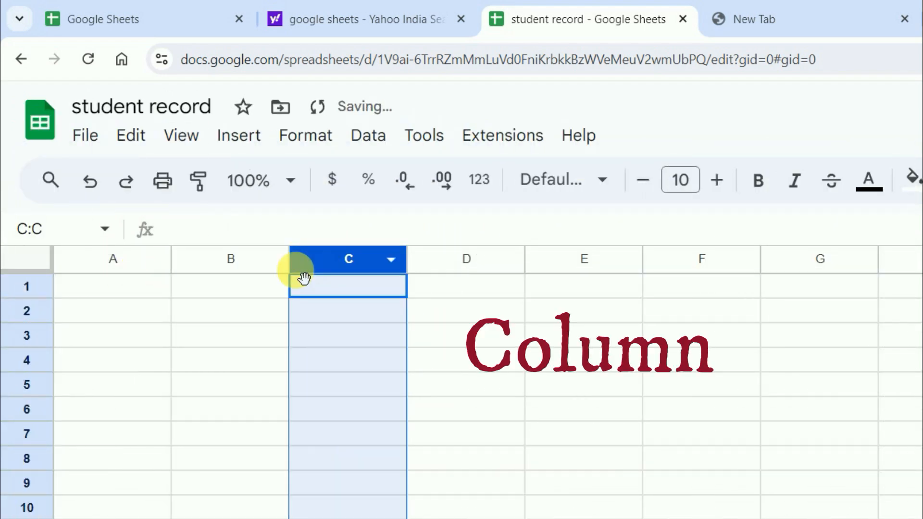
pyautogui.click(23, 287)
pyautogui.click(25, 310)
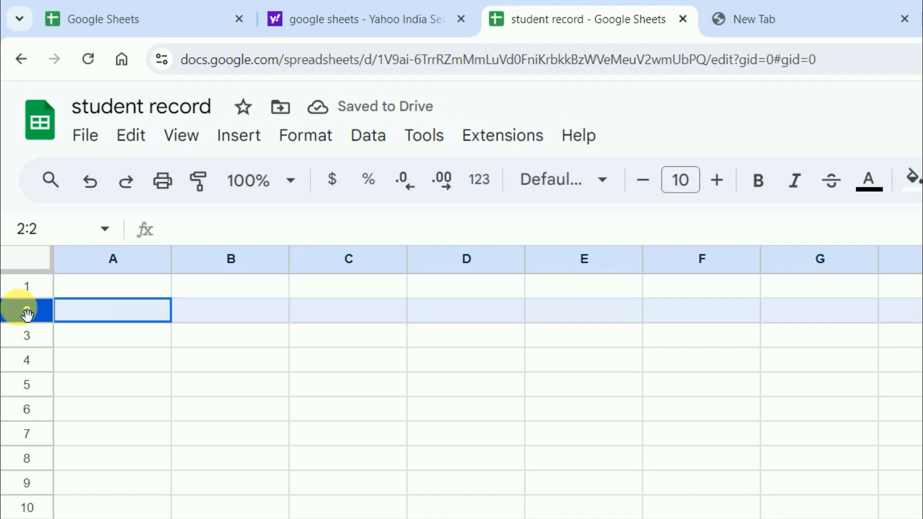
pyautogui.click(25, 334)
pyautogui.click(18, 366)
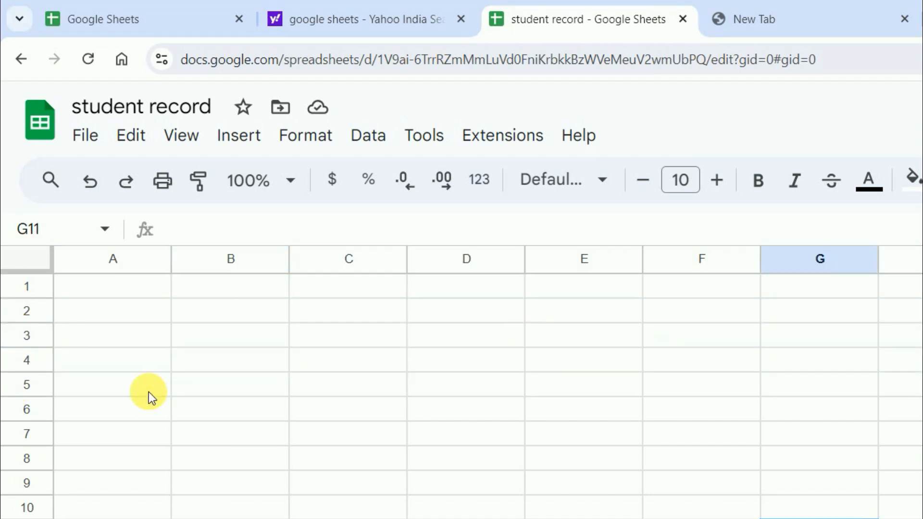
# Step: Select individual cells in columns A and B one at a time, including B5, A4 and A2
pyautogui.click(188, 342)
pyautogui.click(214, 391)
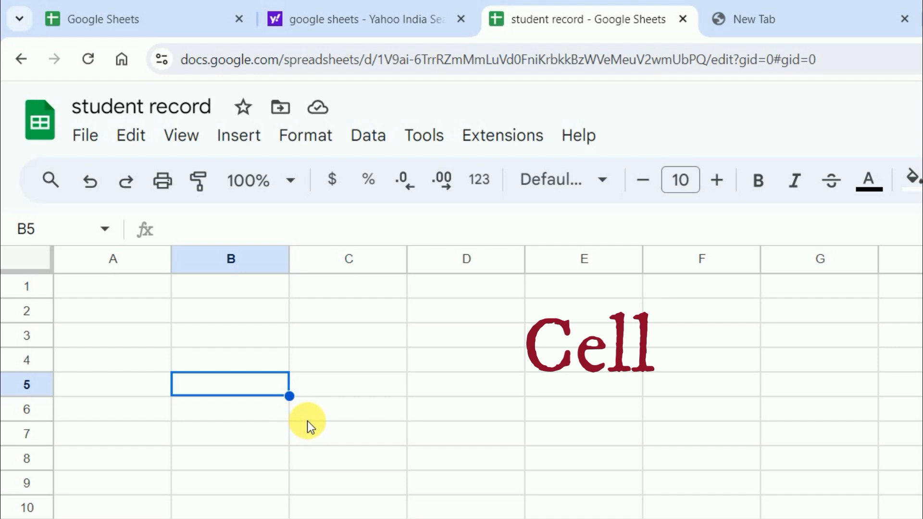
pyautogui.click(241, 437)
pyautogui.click(166, 368)
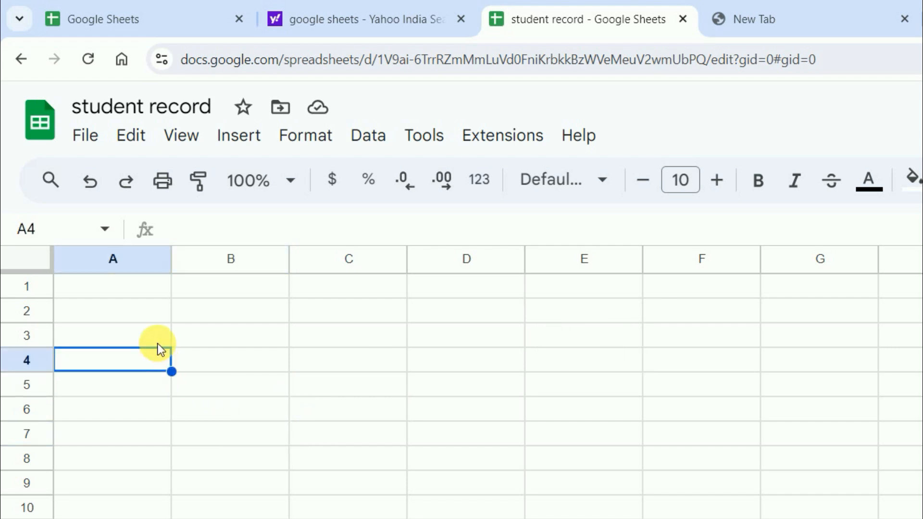
pyautogui.click(125, 317)
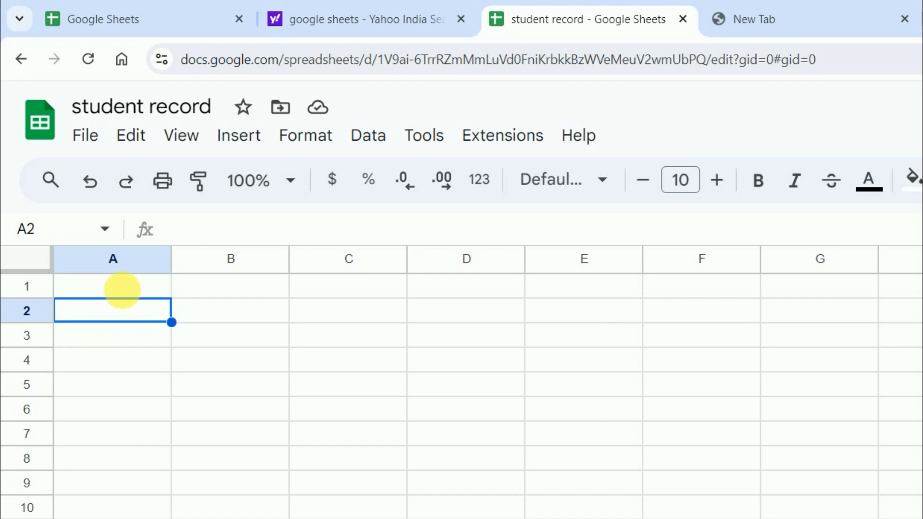
pyautogui.click(121, 289)
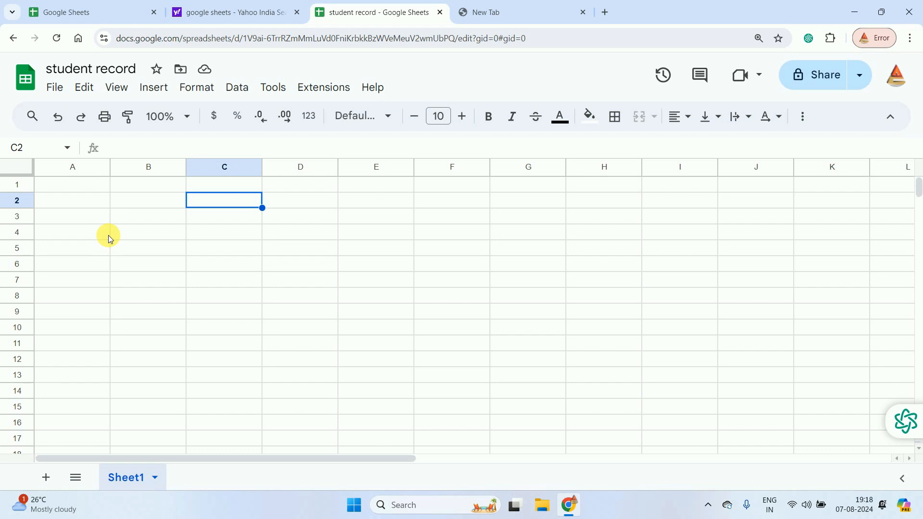
# Step: Enter the value 123 in cell B5
pyautogui.click(149, 251)
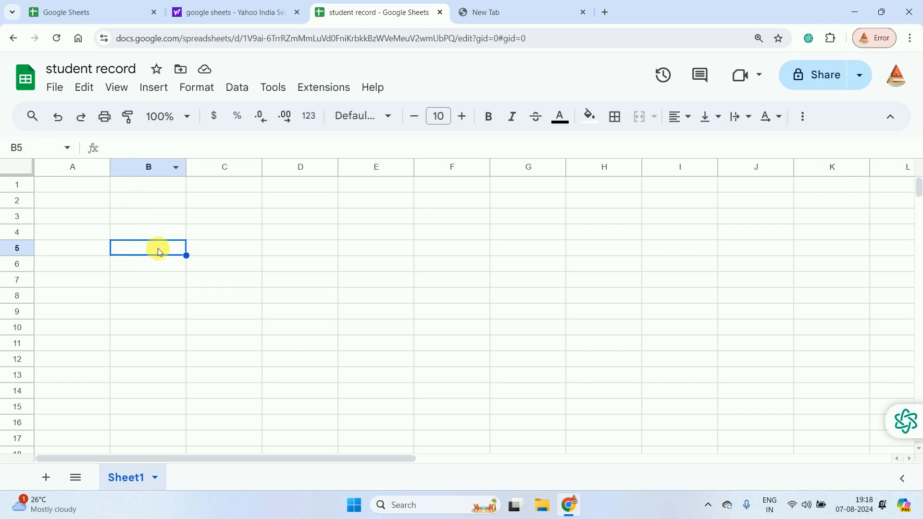
pyautogui.write('123')
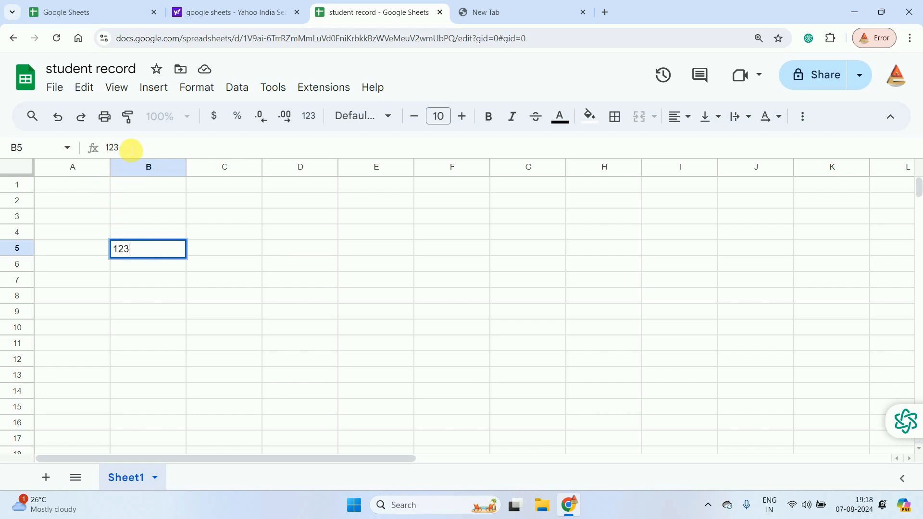
pyautogui.press('Return')
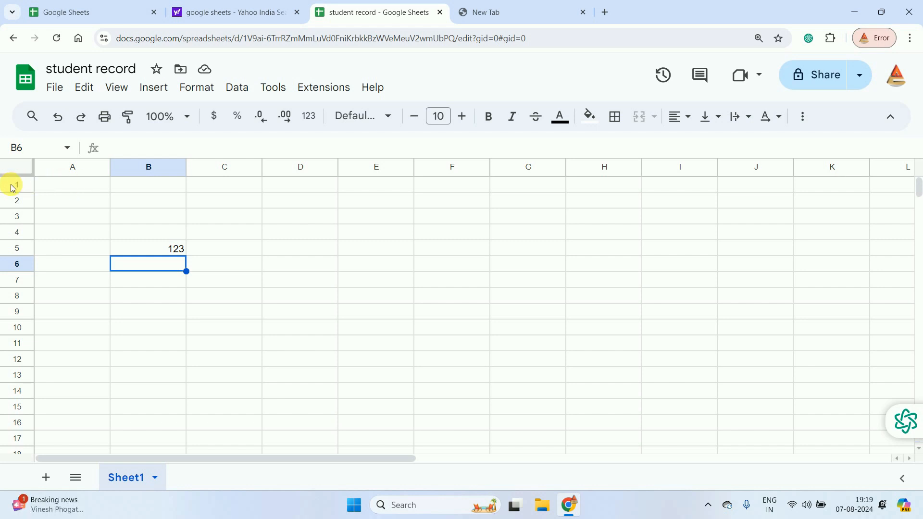
# Step: Jump from cell A1 to the sheet's last row and add 1000 more rows at the bottom
pyautogui.click(17, 185)
pyautogui.click(60, 214)
pyautogui.click(67, 189)
pyautogui.click(68, 212)
pyautogui.click(66, 183)
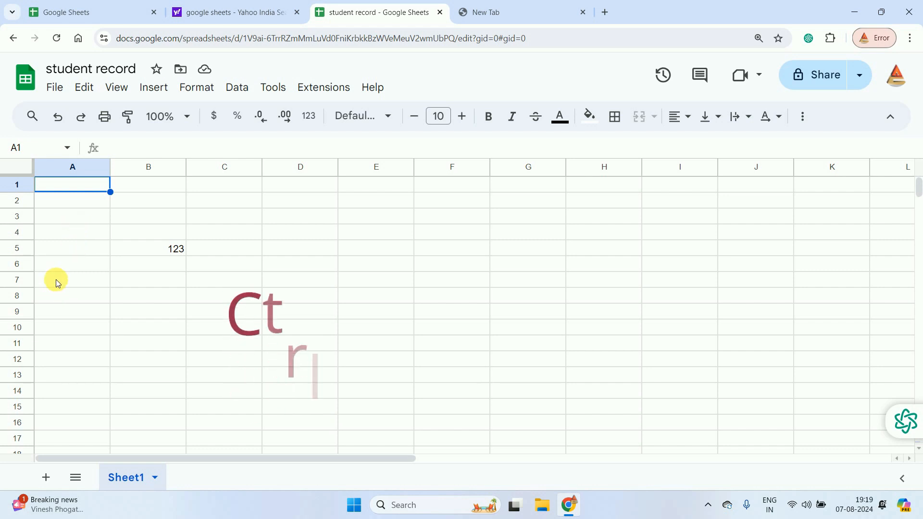
pyautogui.hotkey('ctrl', 'Down')
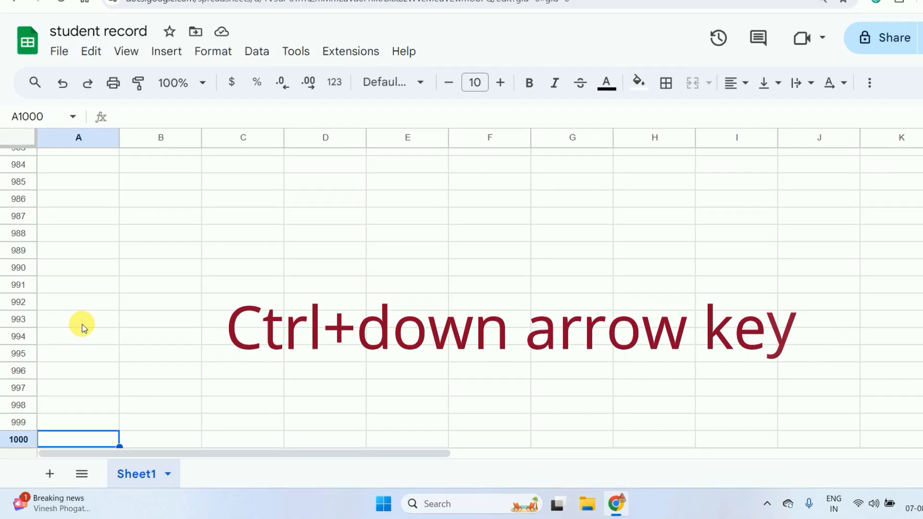
pyautogui.scroll(-2, 84, 328)
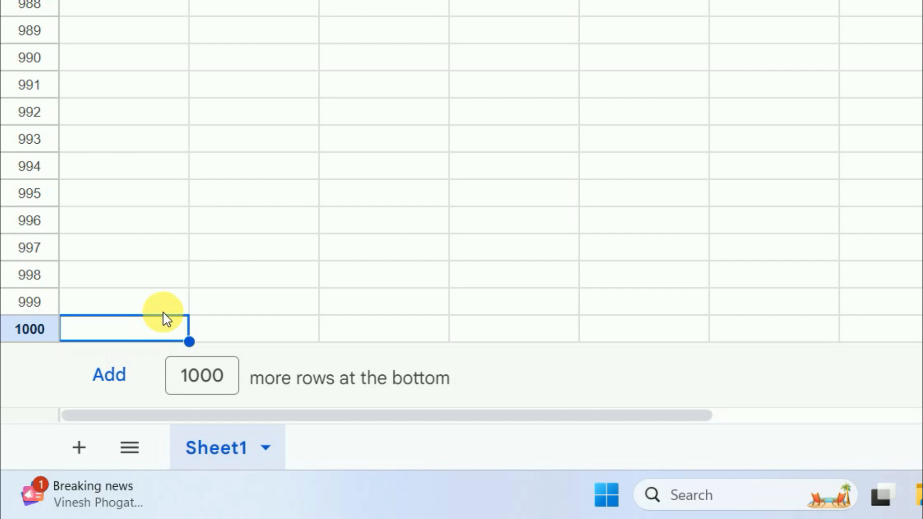
pyautogui.click(118, 384)
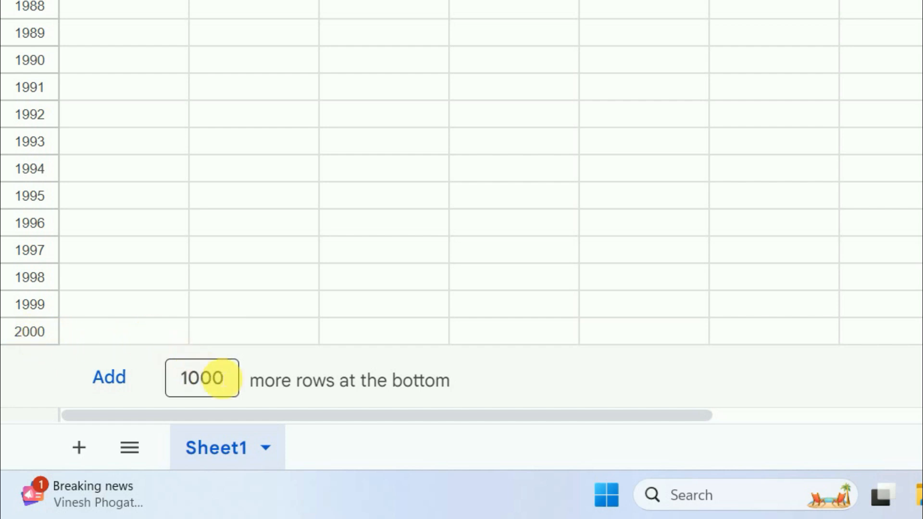
# Step: Set the number of extra rows to 50 and add them at the bottom of the sheet
pyautogui.moveTo(235, 389); pyautogui.dragTo(186, 377)
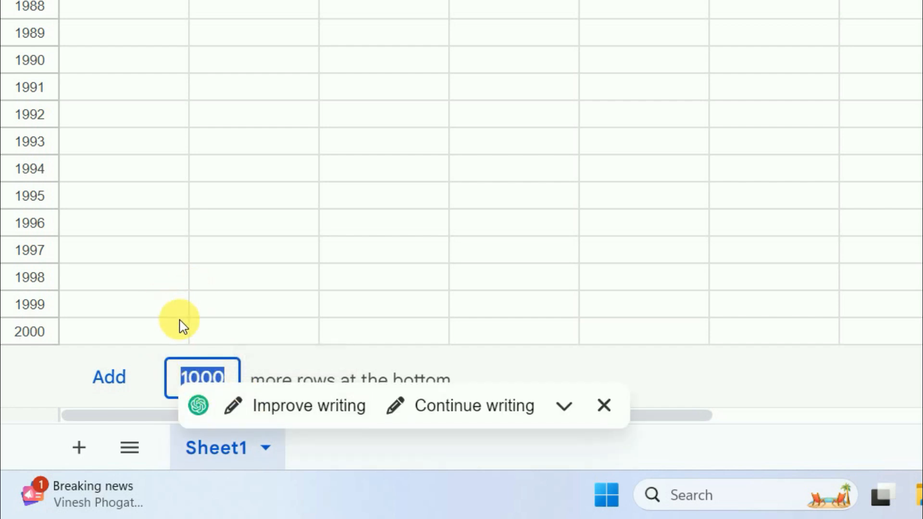
pyautogui.click(200, 377)
pyautogui.click(224, 378)
pyautogui.moveTo(224, 378); pyautogui.dragTo(186, 354)
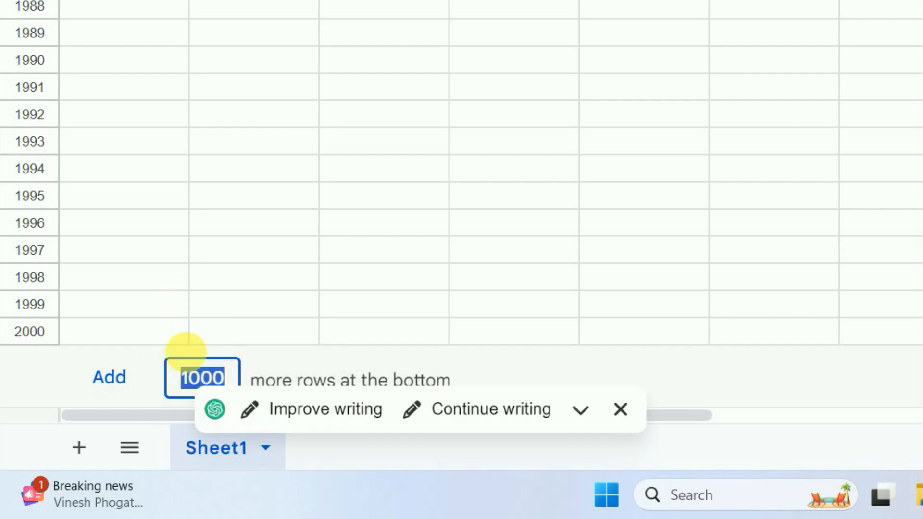
pyautogui.write('50')
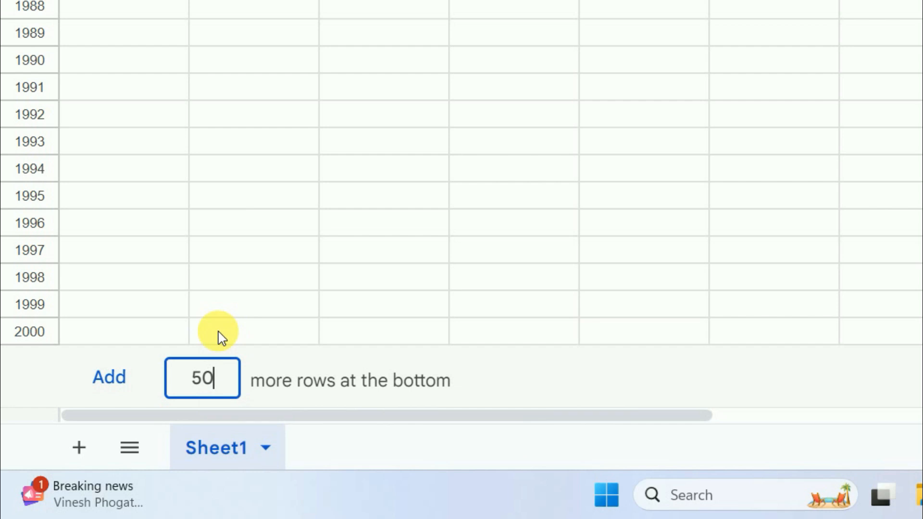
pyautogui.press('Return')
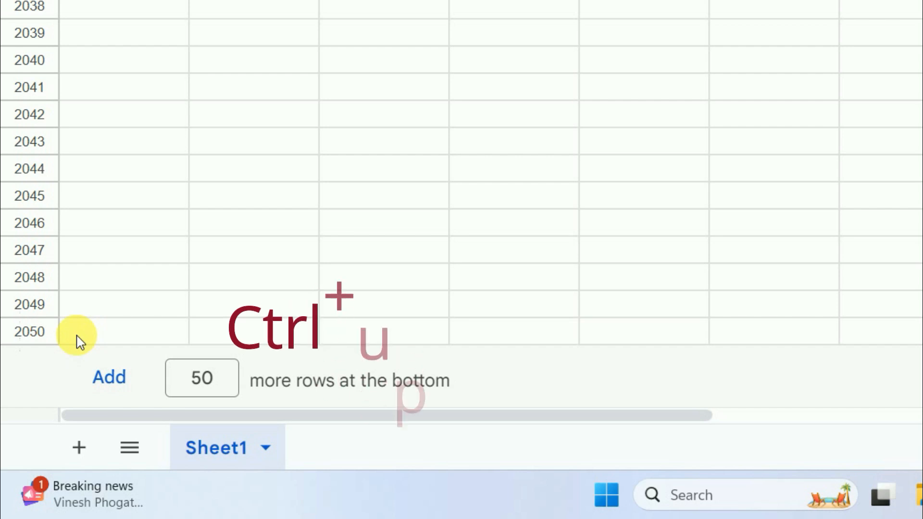
# Step: Return to cell A1, jump to the last column in row 1, and go back to the first column
pyautogui.hotkey('ctrl', 'Up')
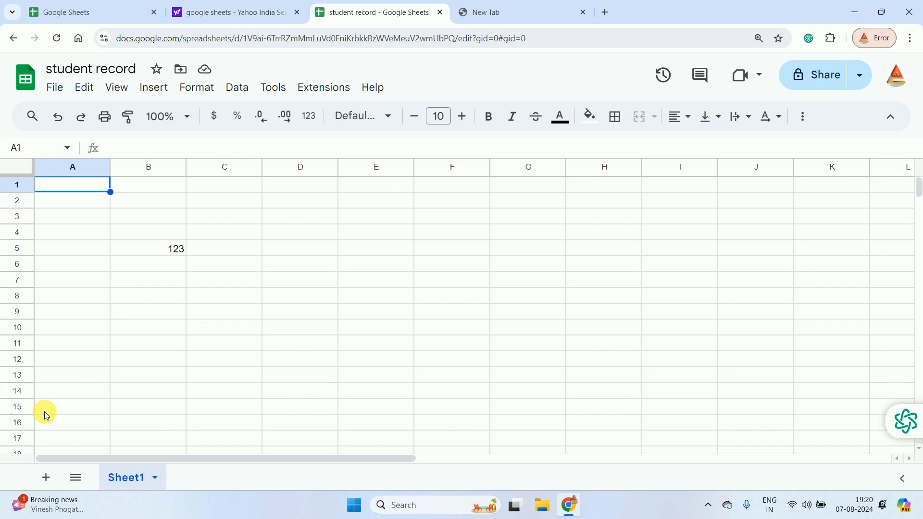
pyautogui.hotkey('ctrl', 'Right')
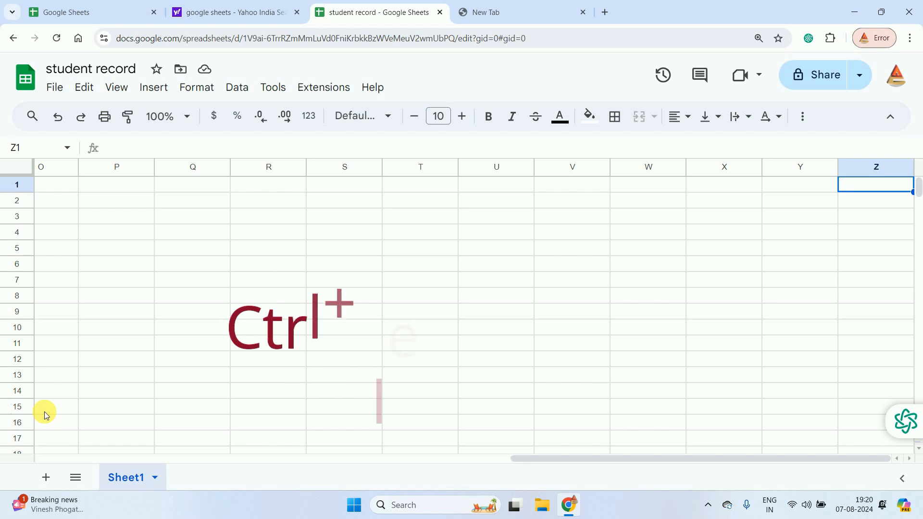
pyautogui.hotkey('ctrl', 'Left')
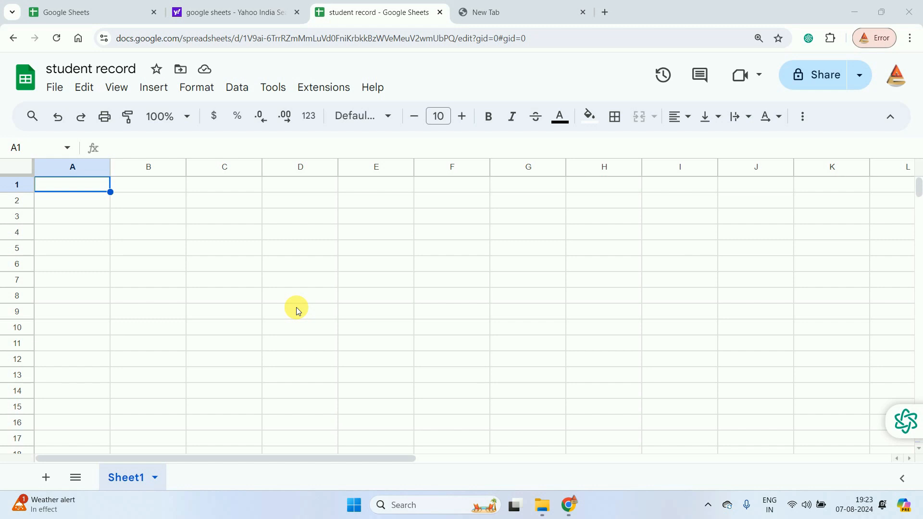
# Step: Enter 1 and 2 in cells A1 and A2, and extend the series down to A11
pyautogui.write('1')
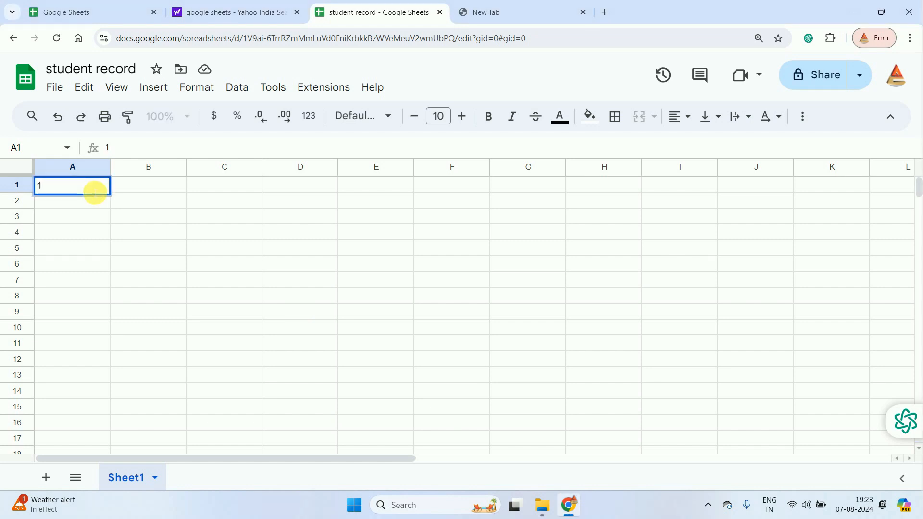
pyautogui.press('Return')
pyautogui.write('2')
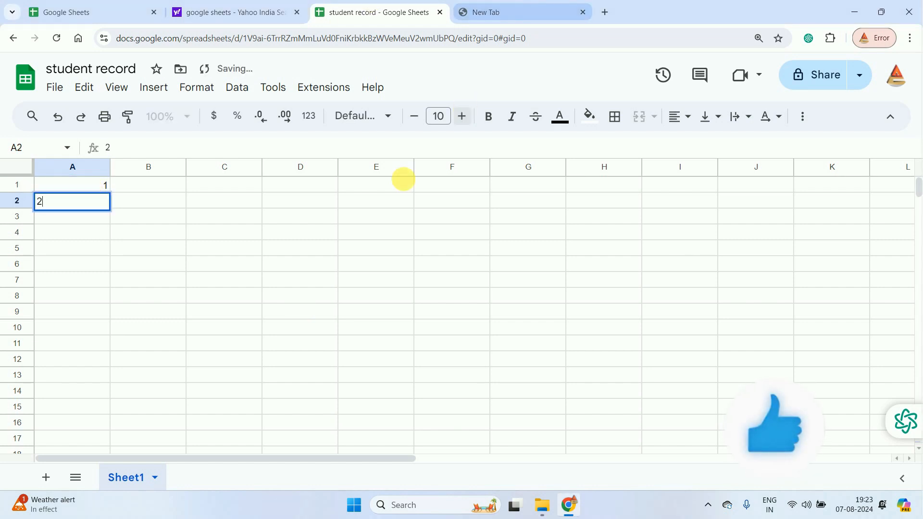
pyautogui.click(107, 264)
pyautogui.moveTo(80, 184); pyautogui.dragTo(78, 198)
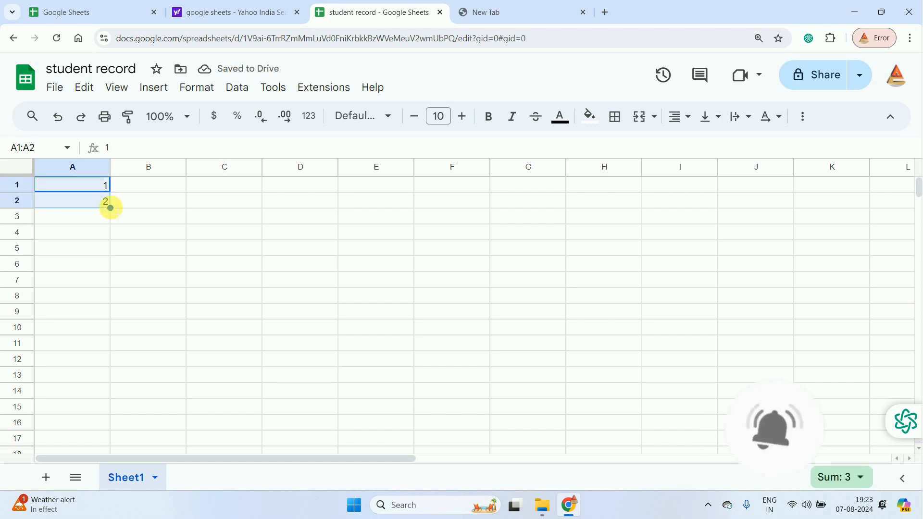
pyautogui.moveTo(110, 208); pyautogui.dragTo(120, 335)
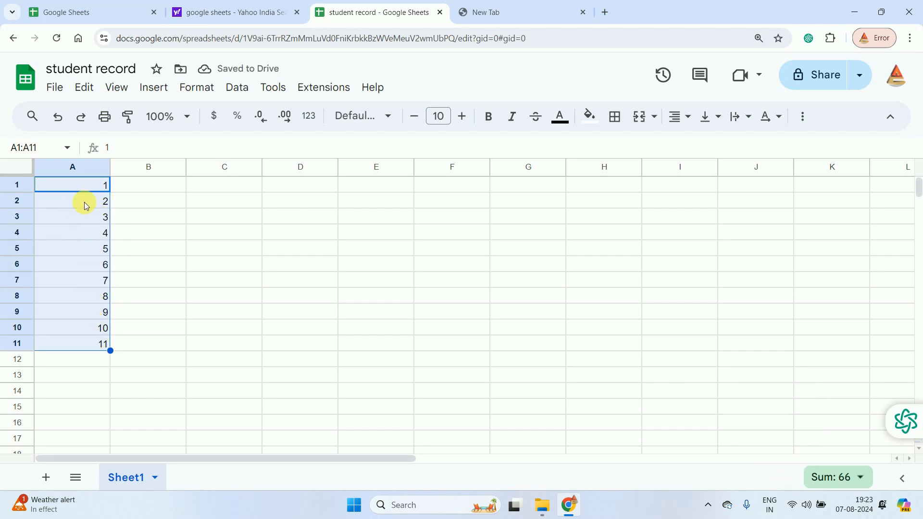
# Step: Examine the filled number series in column A by selecting several of its cells
pyautogui.click(87, 234)
pyautogui.click(88, 280)
pyautogui.click(81, 312)
pyautogui.click(75, 265)
pyautogui.click(75, 232)
pyautogui.click(77, 185)
pyautogui.click(75, 233)
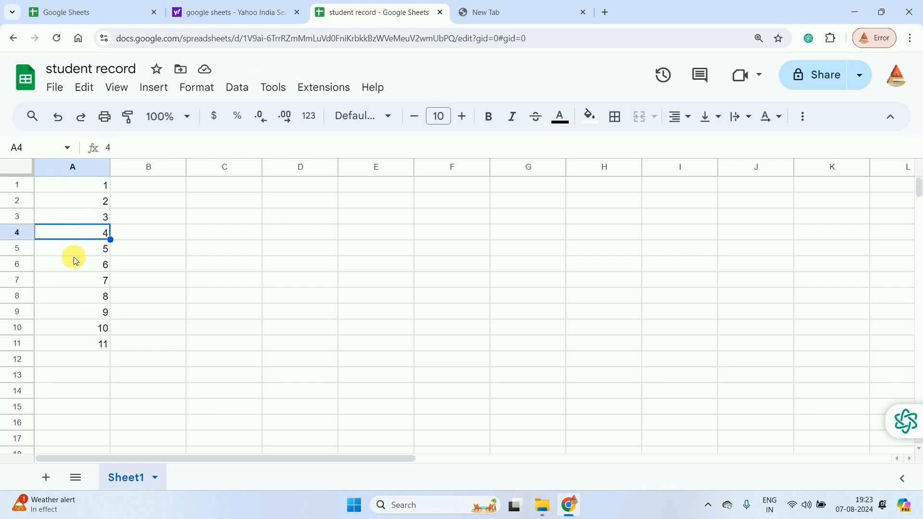
pyautogui.click(81, 314)
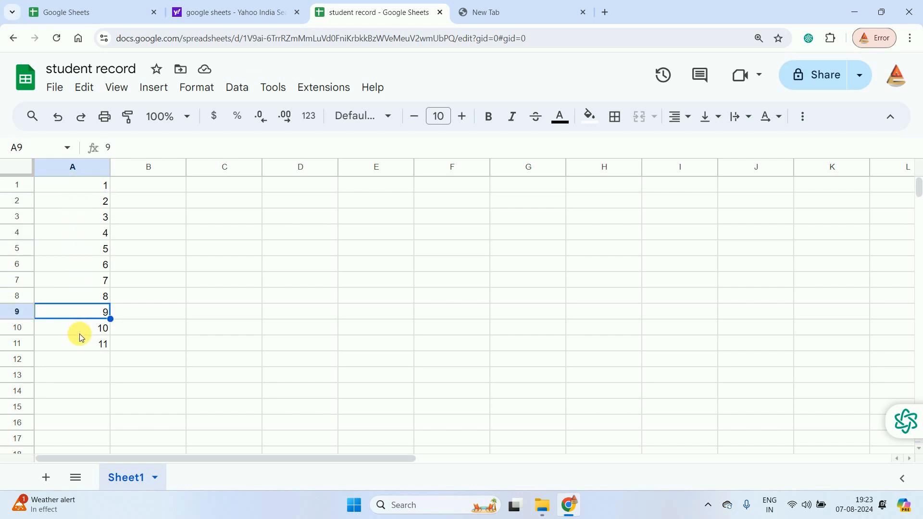
# Step: Enter 2 and 4 in cells C1 and C2, and extend the even-number series down to C9
pyautogui.click(198, 188)
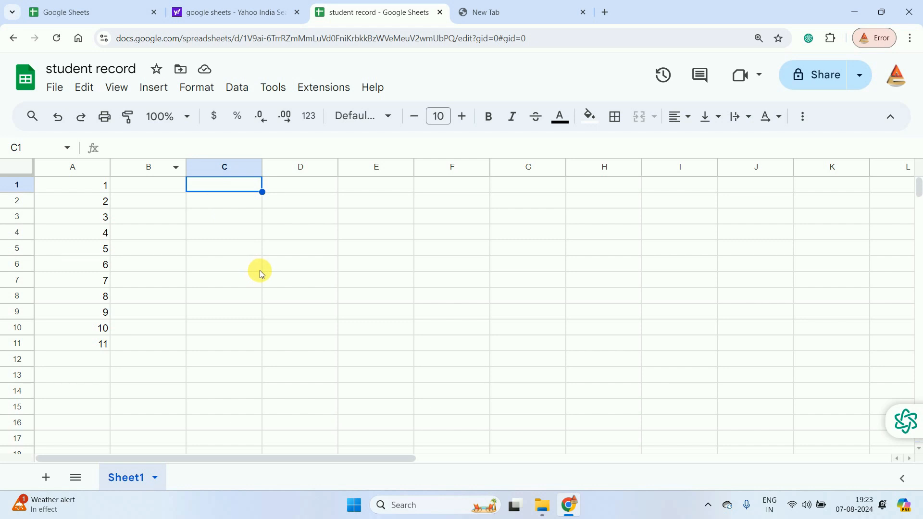
pyautogui.write('2')
pyautogui.press('Return')
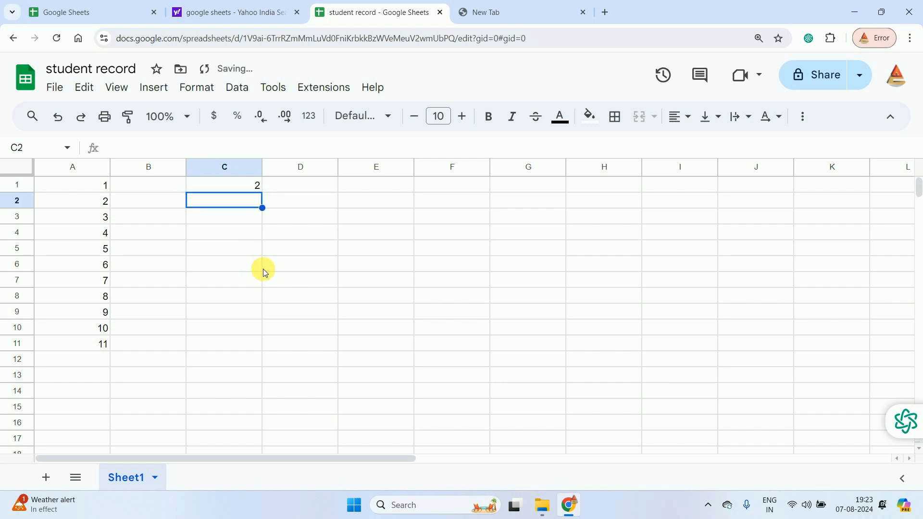
pyautogui.write('4')
pyautogui.click(246, 279)
pyautogui.moveTo(232, 190); pyautogui.dragTo(231, 201)
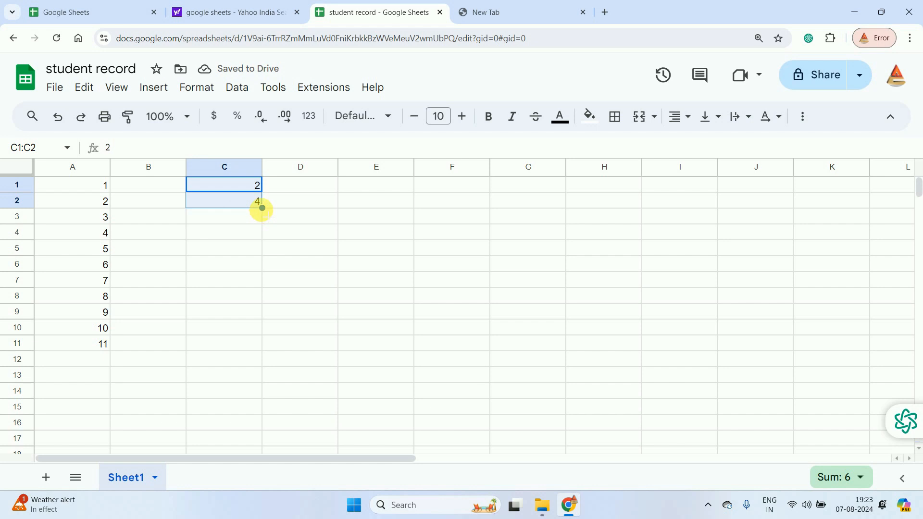
pyautogui.moveTo(263, 208); pyautogui.dragTo(261, 312)
# Step: Examine the filled even-number series in column C by selecting several of its cells
pyautogui.click(236, 265)
pyautogui.click(235, 232)
pyautogui.click(238, 188)
pyautogui.click(234, 249)
pyautogui.click(246, 280)
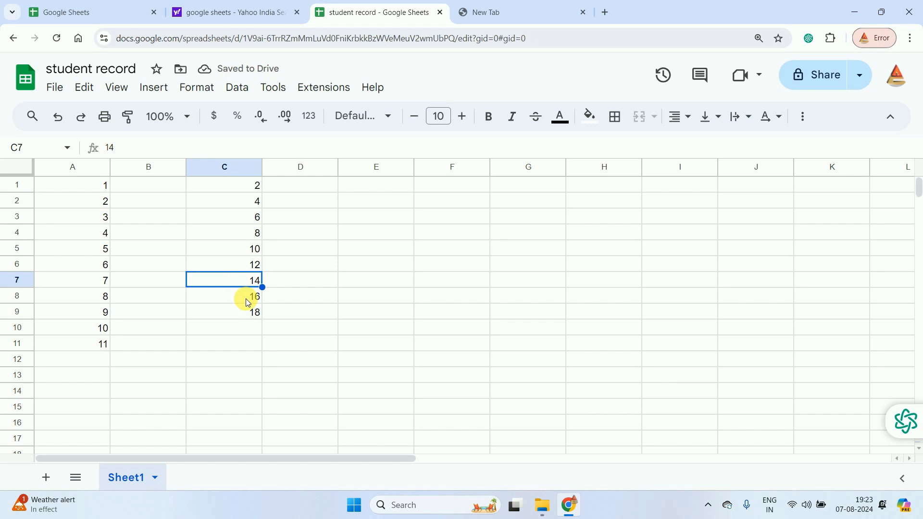
pyautogui.click(247, 311)
pyautogui.click(245, 264)
pyautogui.click(237, 216)
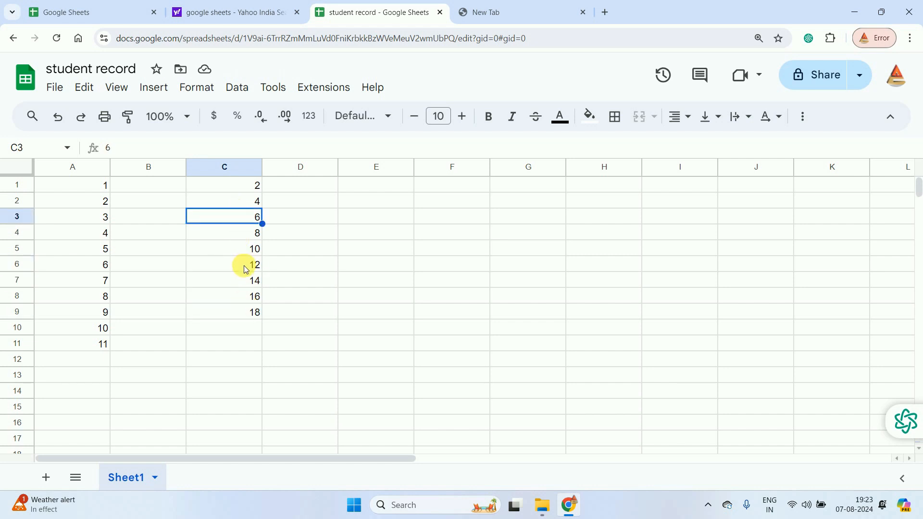
# Step: Enter 1 in cell E1 and auto-fill the number series down to E9
pyautogui.click(376, 186)
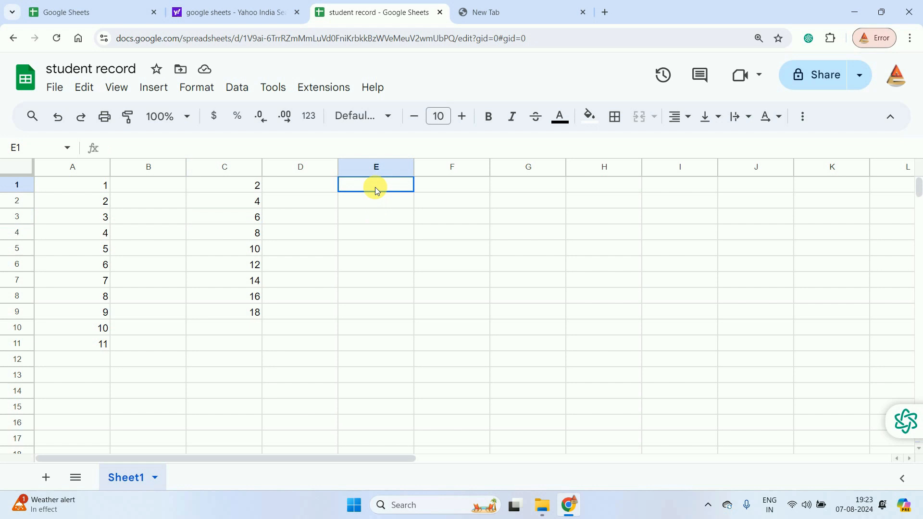
pyautogui.write('1')
pyautogui.click(384, 303)
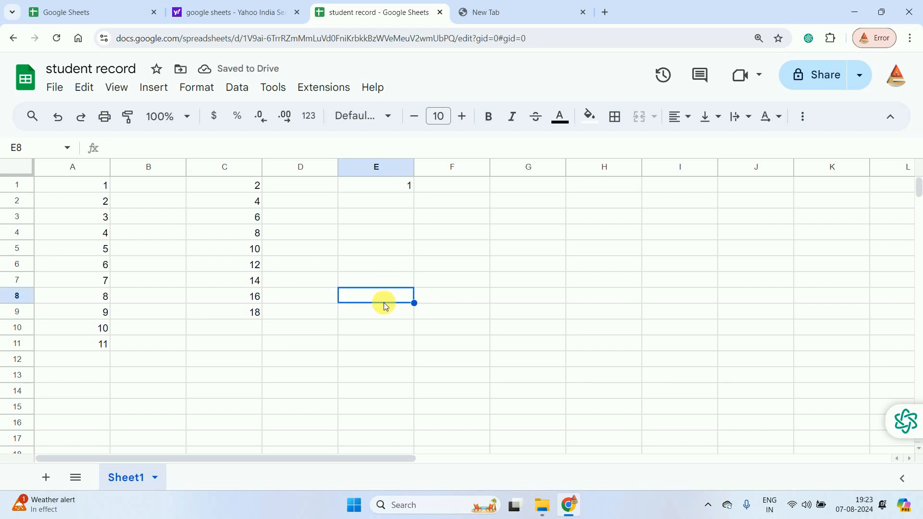
pyautogui.click(397, 187)
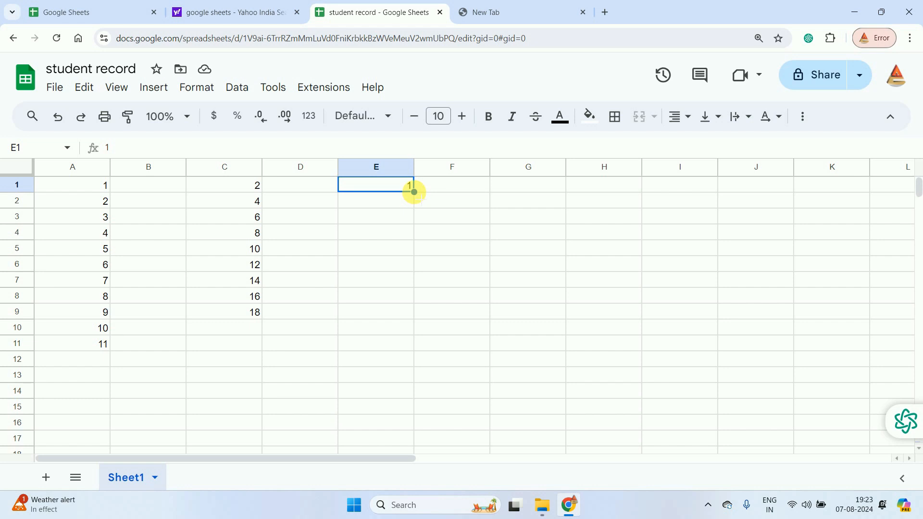
pyautogui.moveTo(414, 192); pyautogui.dragTo(419, 313)
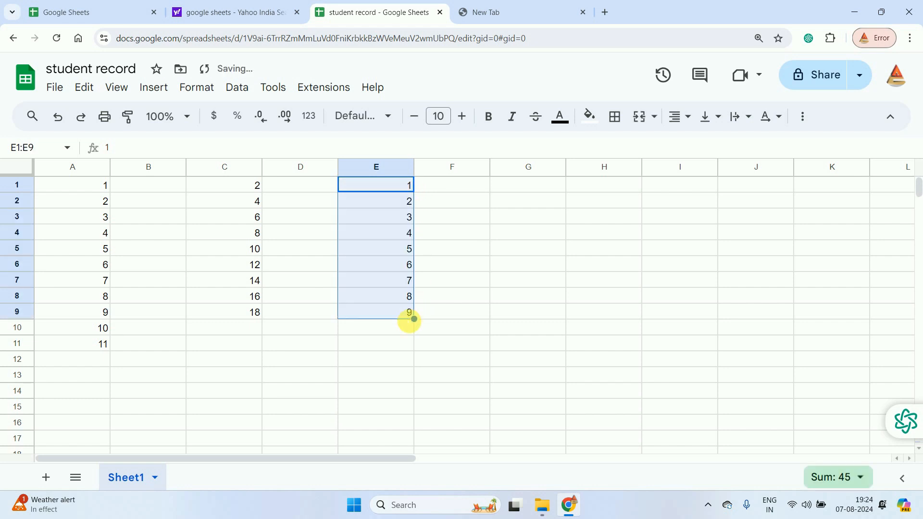
# Step: Examine the filled number series in column E by selecting several of its cells
pyautogui.click(388, 299)
pyautogui.click(385, 252)
pyautogui.click(383, 217)
pyautogui.click(384, 189)
pyautogui.click(383, 236)
pyautogui.click(384, 282)
pyautogui.click(384, 297)
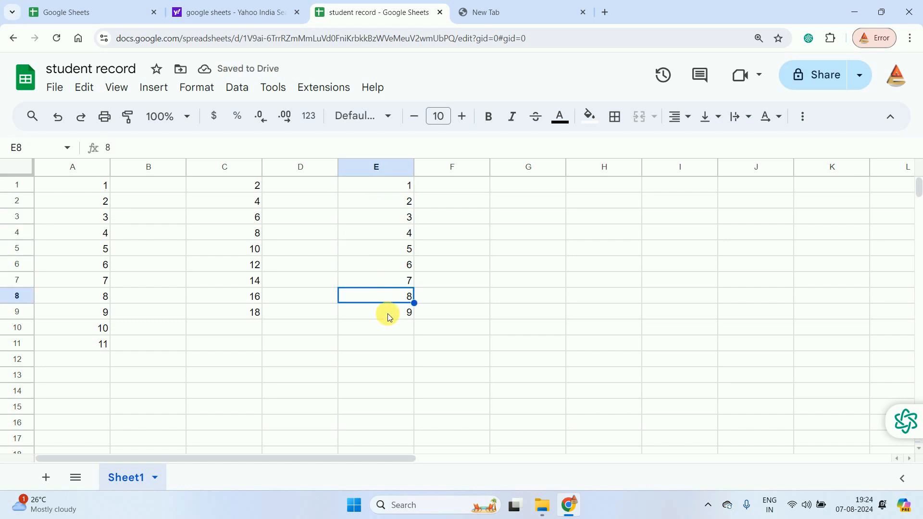
pyautogui.click(388, 313)
pyautogui.click(388, 266)
pyautogui.click(386, 218)
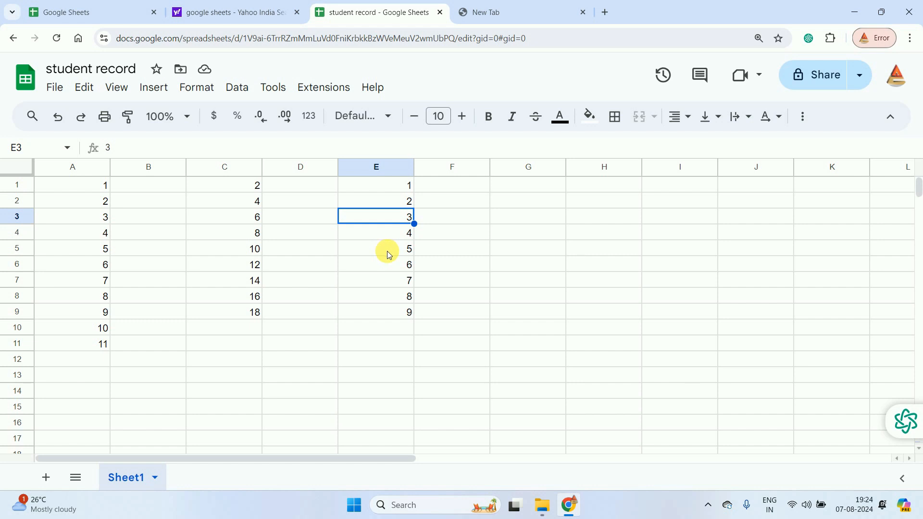
# Step: Enter "may" in cell F1 and auto-fill the month names down to F9
pyautogui.click(467, 187)
pyautogui.write('may')
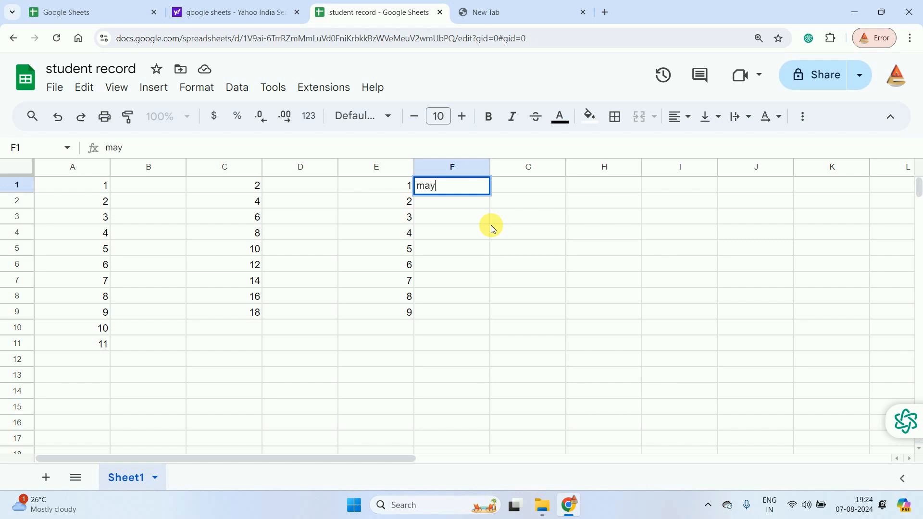
pyautogui.press('Return')
pyautogui.click(470, 188)
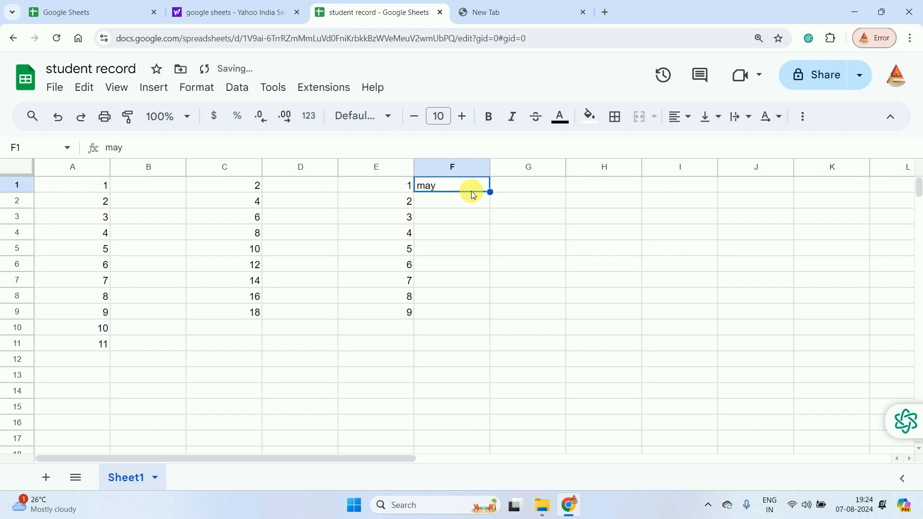
pyautogui.moveTo(490, 192); pyautogui.dragTo(481, 307)
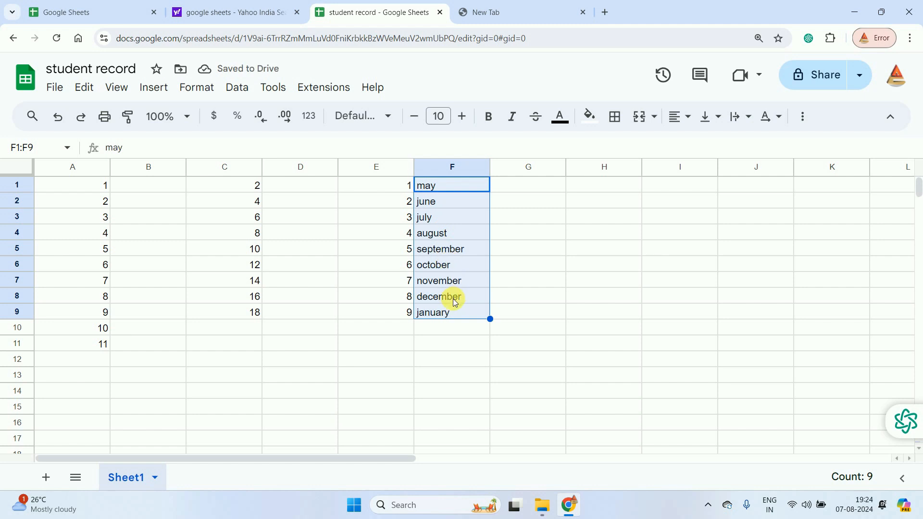
# Step: Enter "sunday" in cell G1 and auto-fill the weekday names down to G9
pyautogui.click(549, 195)
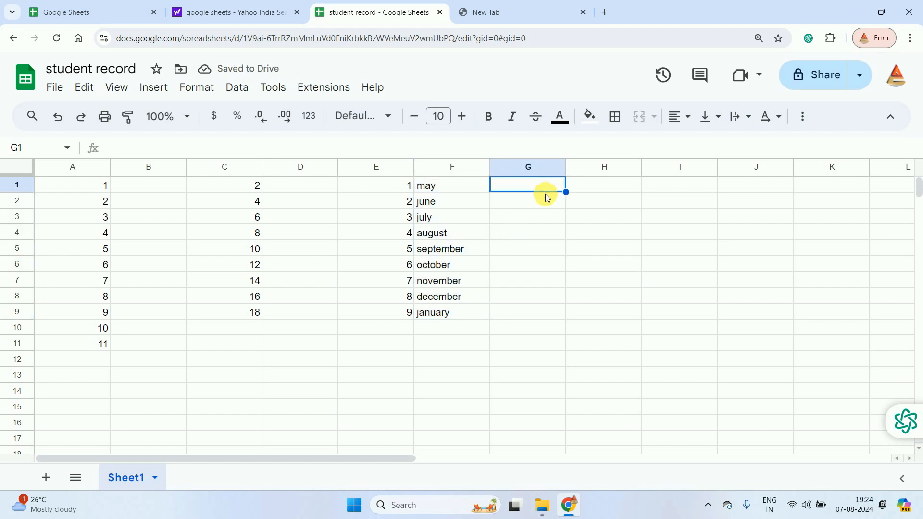
pyautogui.write('sunday')
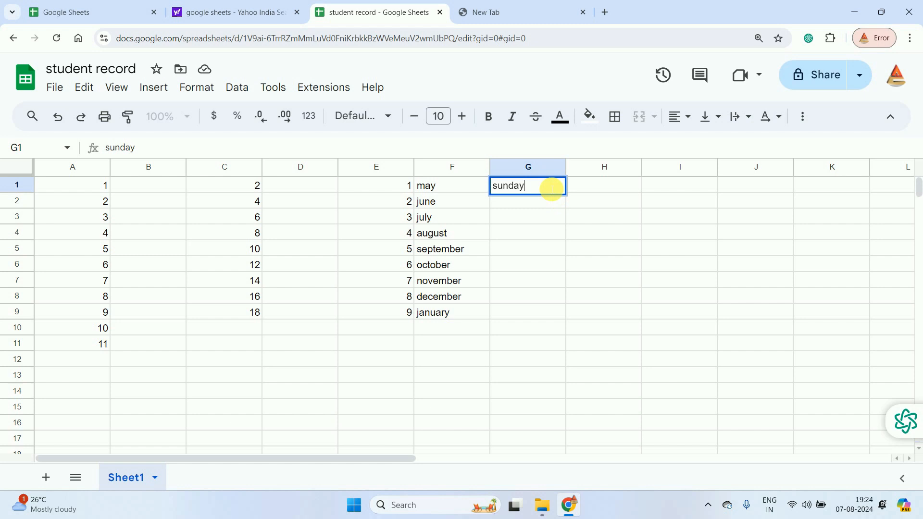
pyautogui.press('Return')
pyautogui.click(538, 188)
pyautogui.moveTo(565, 191); pyautogui.dragTo(578, 315)
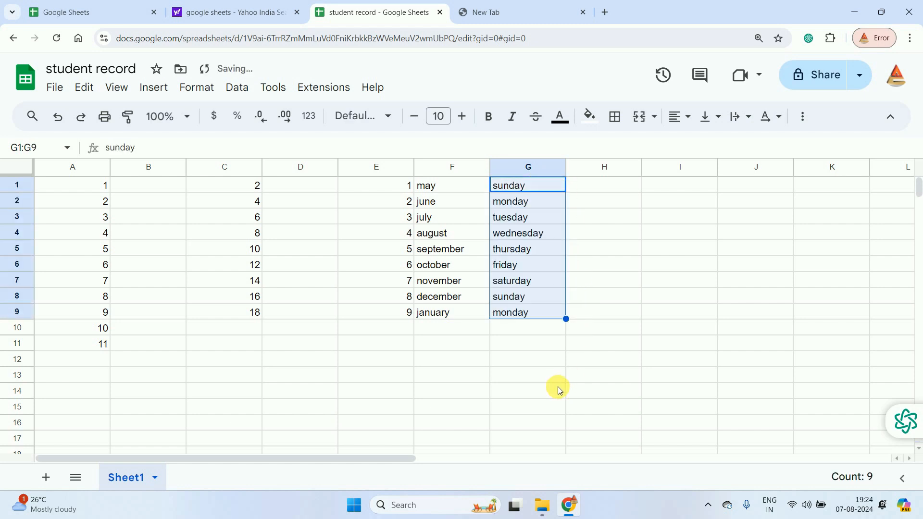
# Step: Examine the filled weekday names in column G and the neighbouring columns by selecting individual cells
pyautogui.click(531, 297)
pyautogui.click(519, 246)
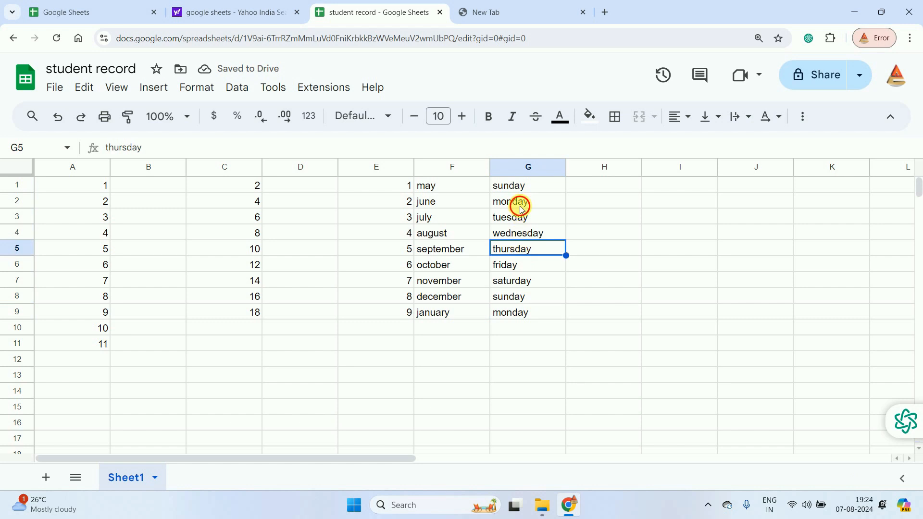
pyautogui.click(522, 206)
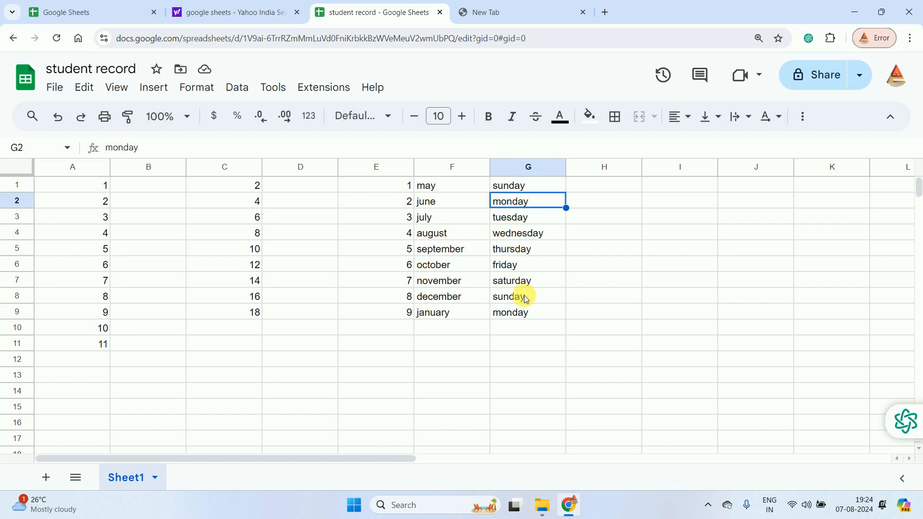
pyautogui.click(535, 266)
pyautogui.click(546, 236)
pyautogui.click(529, 249)
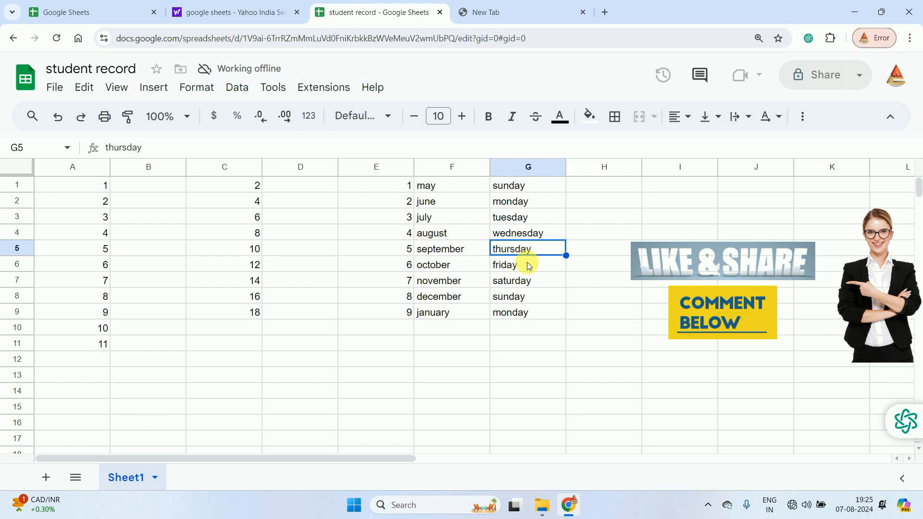
pyautogui.click(247, 234)
pyautogui.click(289, 235)
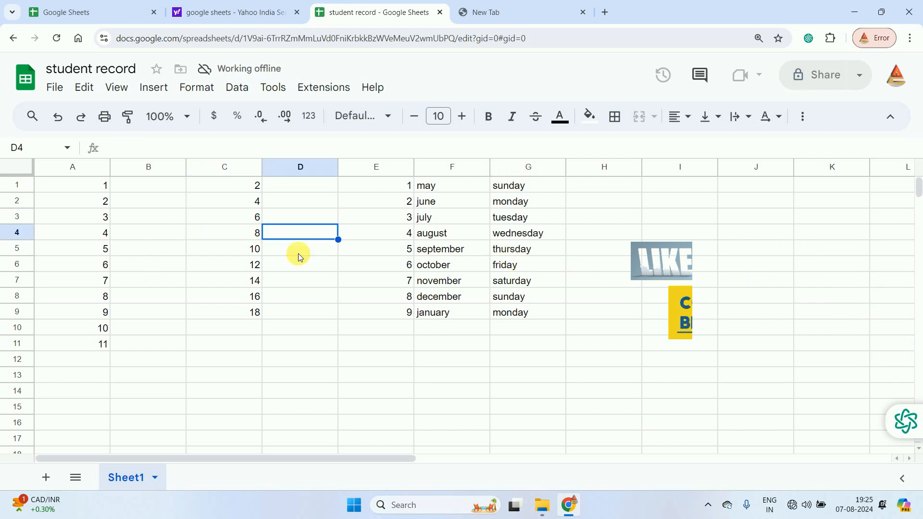
pyautogui.click(315, 266)
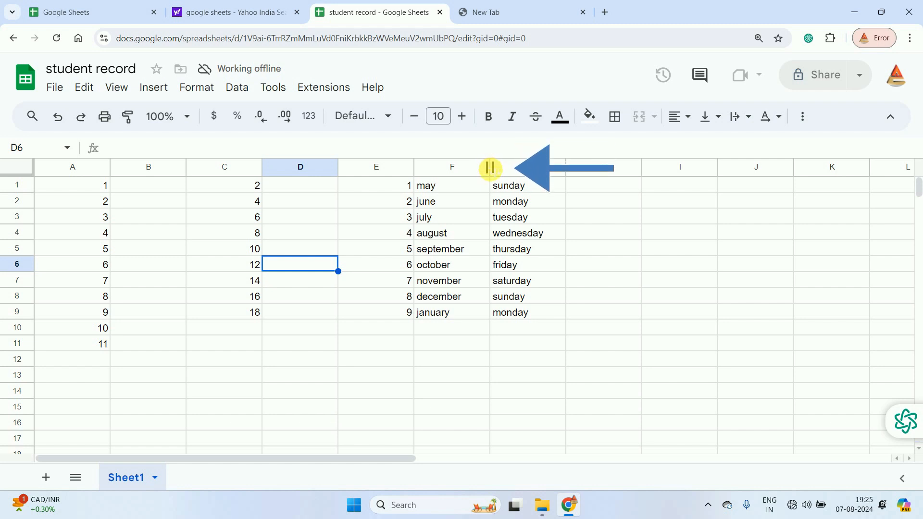
# Step: Try out narrower and wider widths on columns F and G, and auto-fit both columns to their contents
pyautogui.moveTo(490, 168); pyautogui.dragTo(448, 174)
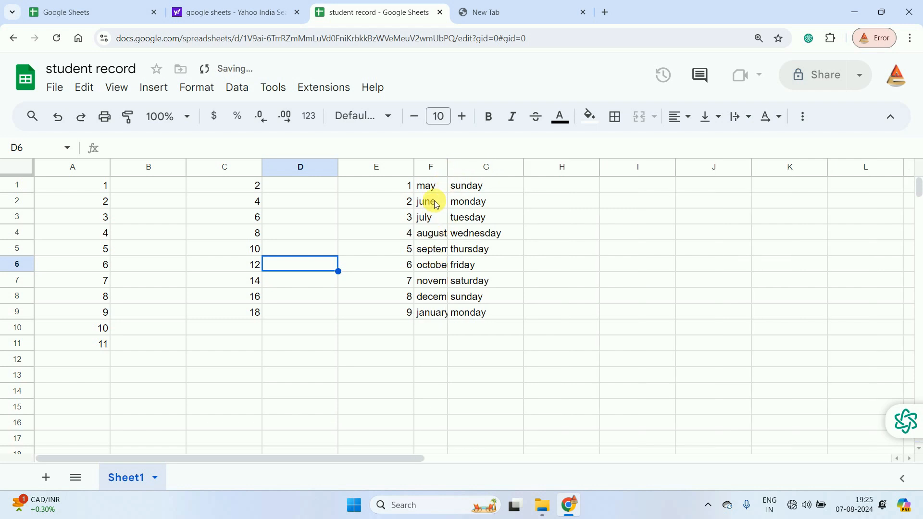
pyautogui.doubleClick(448, 167)
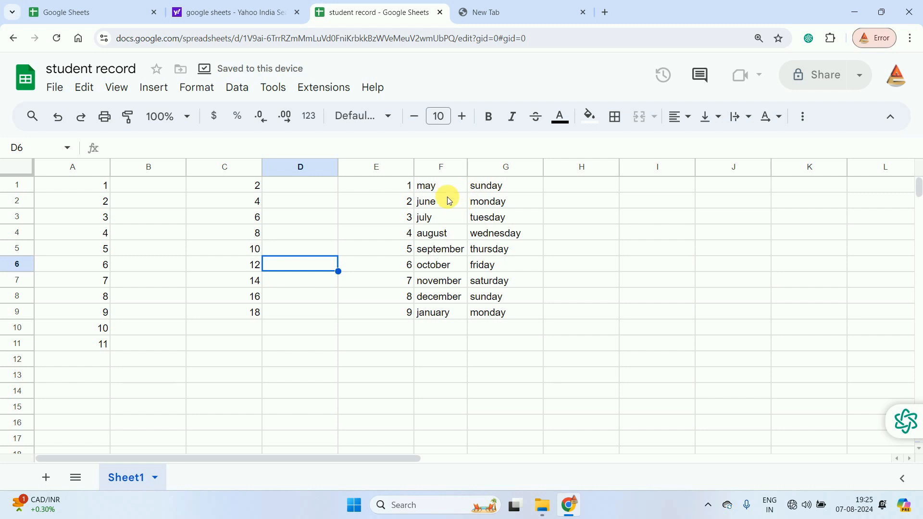
pyautogui.doubleClick(542, 167)
pyautogui.moveTo(524, 166); pyautogui.dragTo(617, 166)
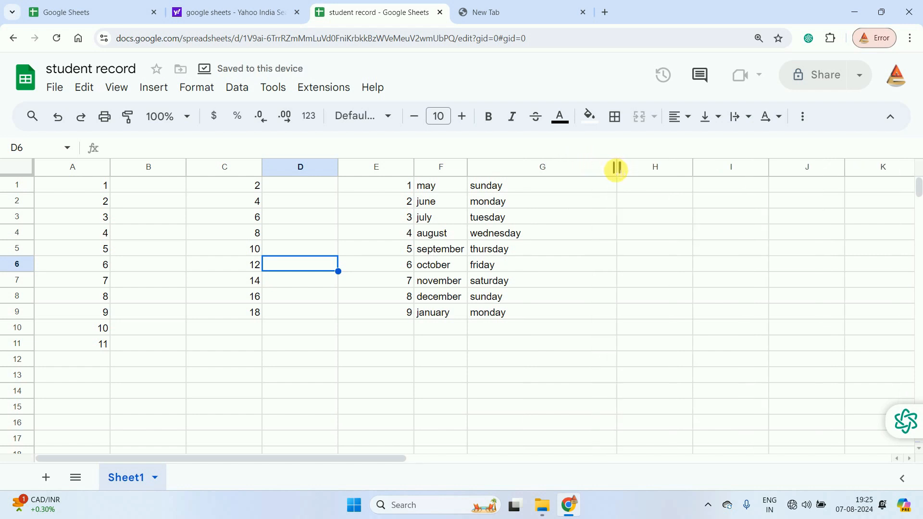
pyautogui.doubleClick(617, 167)
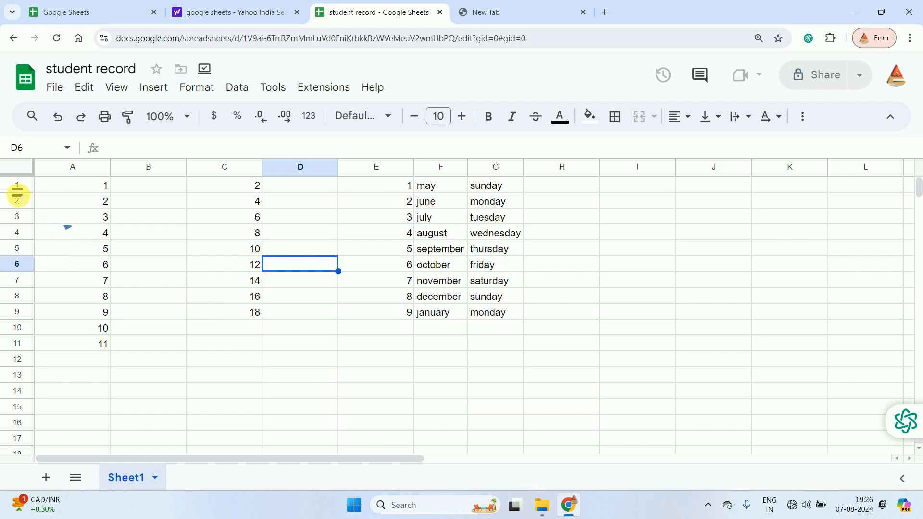
# Step: Increase the height of row 1 slightly
pyautogui.moveTo(17, 194)
pyautogui.mouseDown()
pyautogui.moveTo(17, 229)
pyautogui.moveTo(17, 199)
pyautogui.mouseUp()
pyautogui.click(259, 237)
pyautogui.click(379, 239)
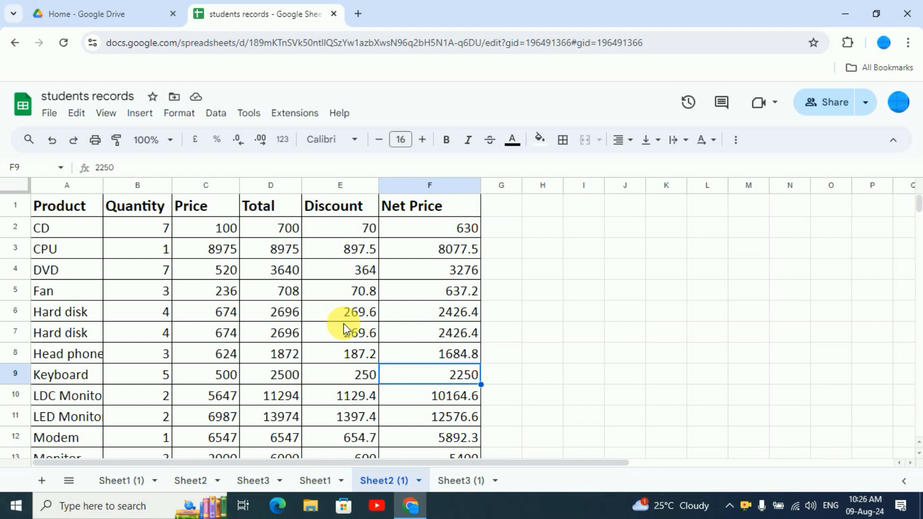
pyautogui.click(429, 358)
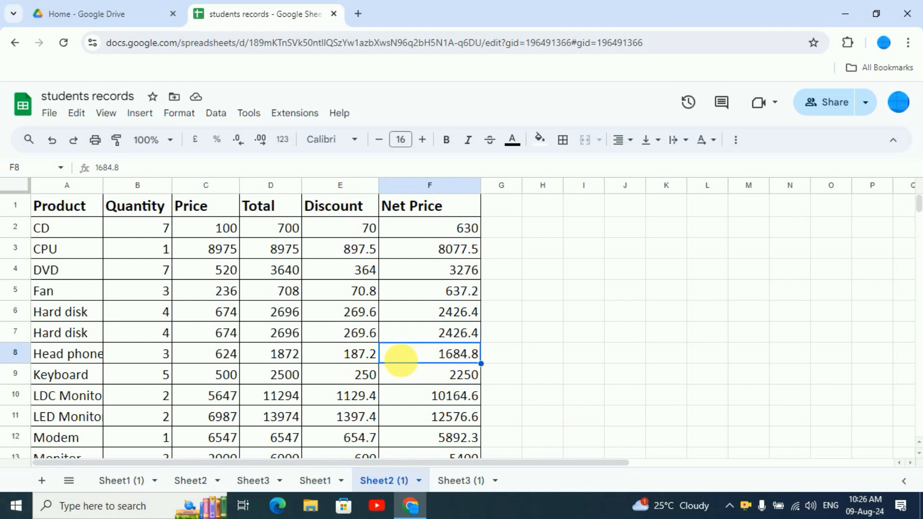
pyautogui.click(248, 320)
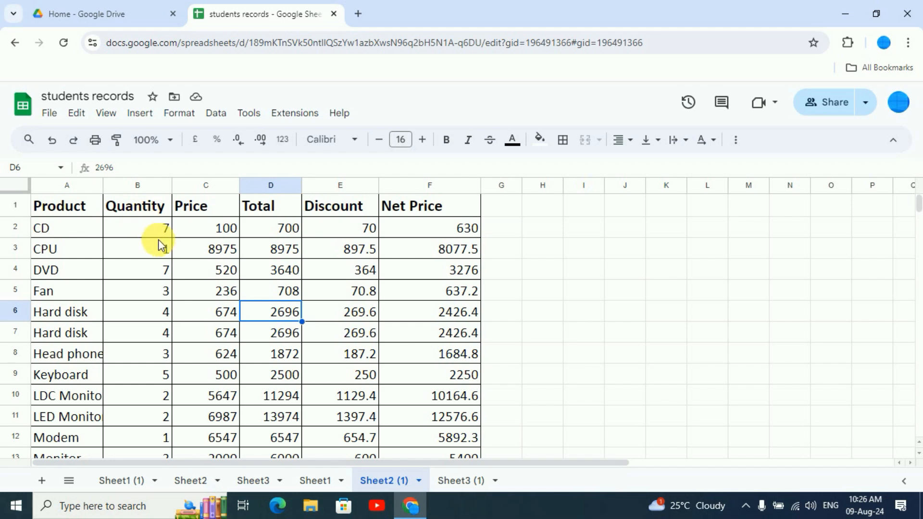
# Step: Insert one blank column to the left of the Product column in the "students records" spreadsheet's Sheet2 (1)
pyautogui.click(75, 212)
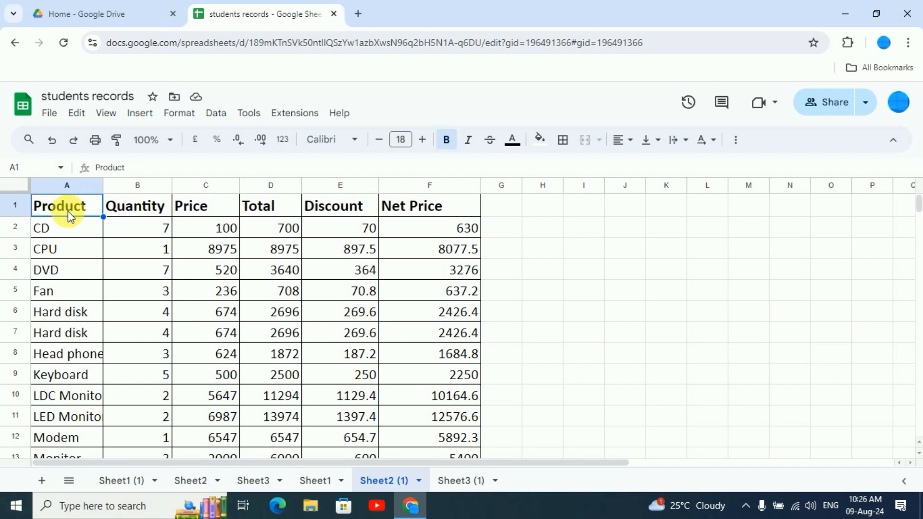
pyautogui.rightClick(79, 189)
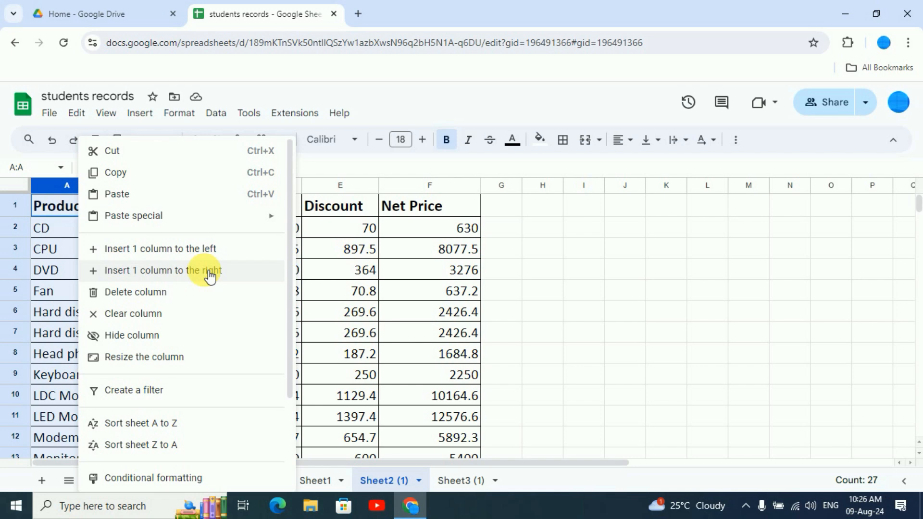
pyautogui.click(184, 251)
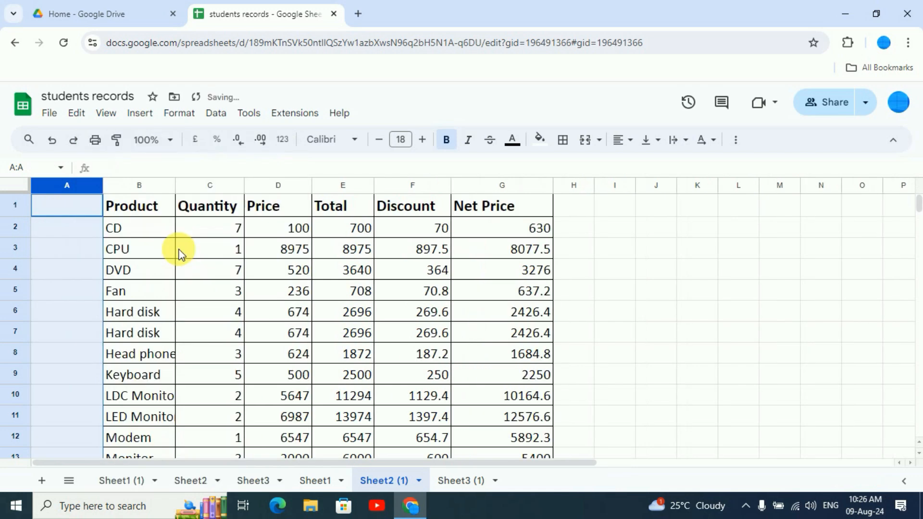
pyautogui.click(79, 370)
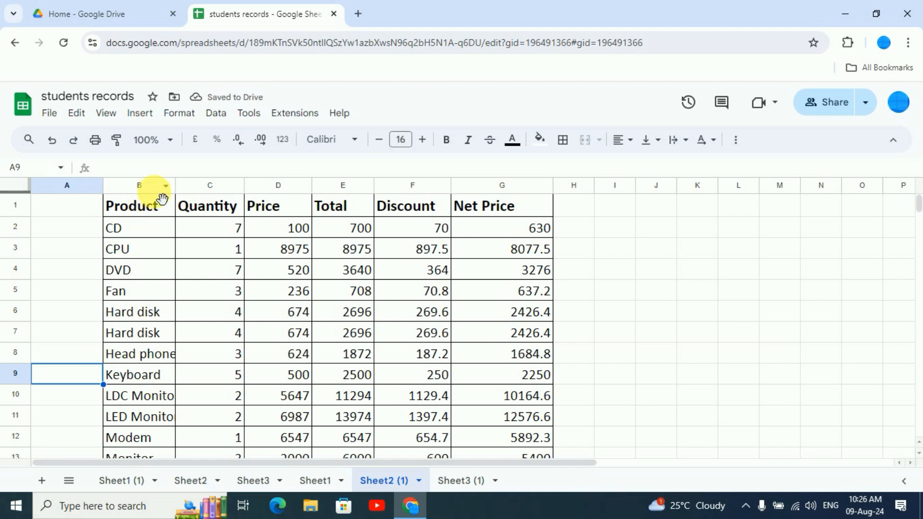
# Step: Insert one blank column to the right of the Product column, and widen the Product column slightly to fit its names
pyautogui.click(144, 186)
pyautogui.rightClick(147, 189)
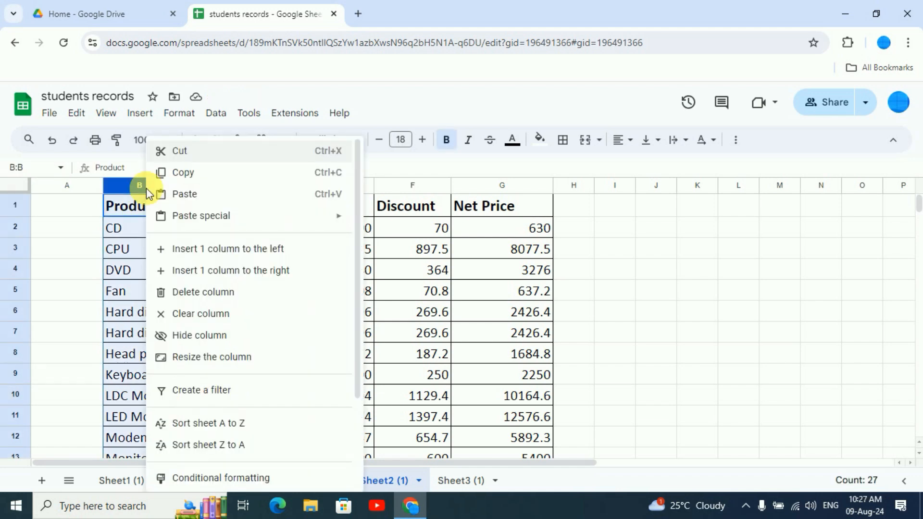
pyautogui.click(248, 273)
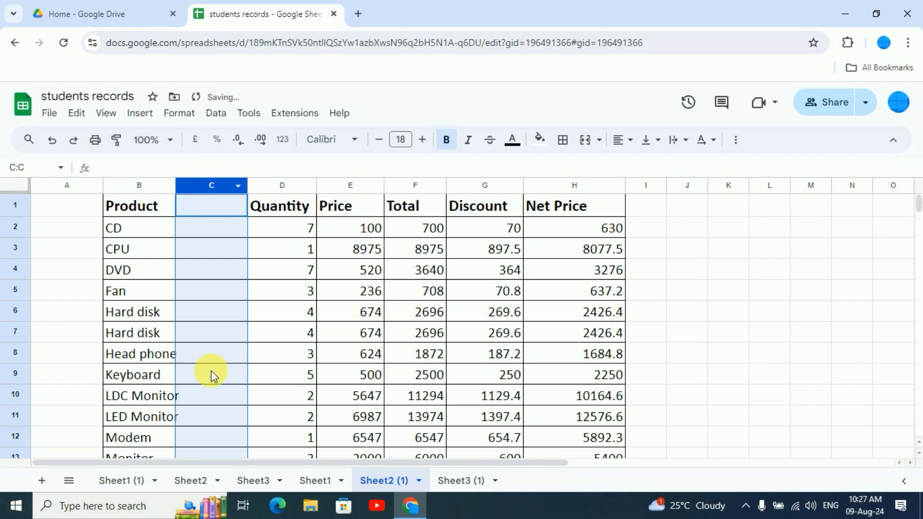
pyautogui.moveTo(176, 185); pyautogui.dragTo(182, 185)
pyautogui.click(231, 273)
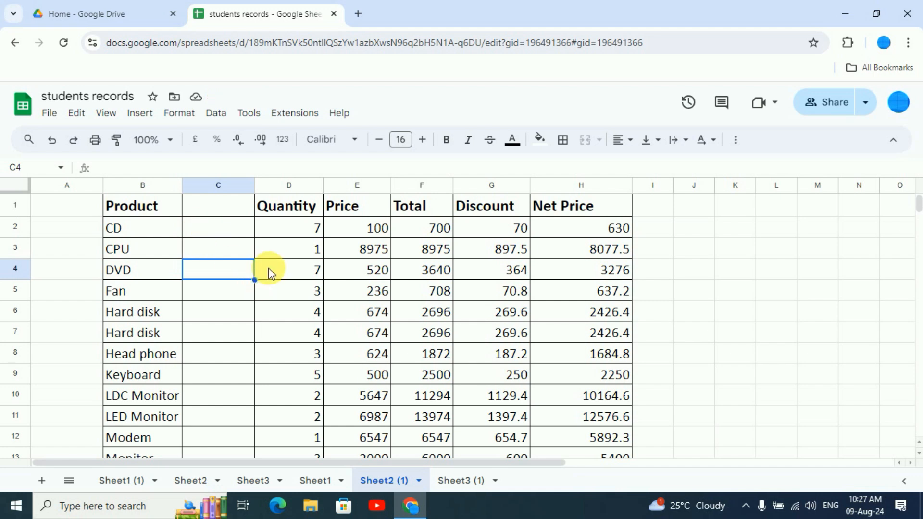
# Step: Insert one blank row above the header row, and another blank row below the new row 1
pyautogui.click(14, 208)
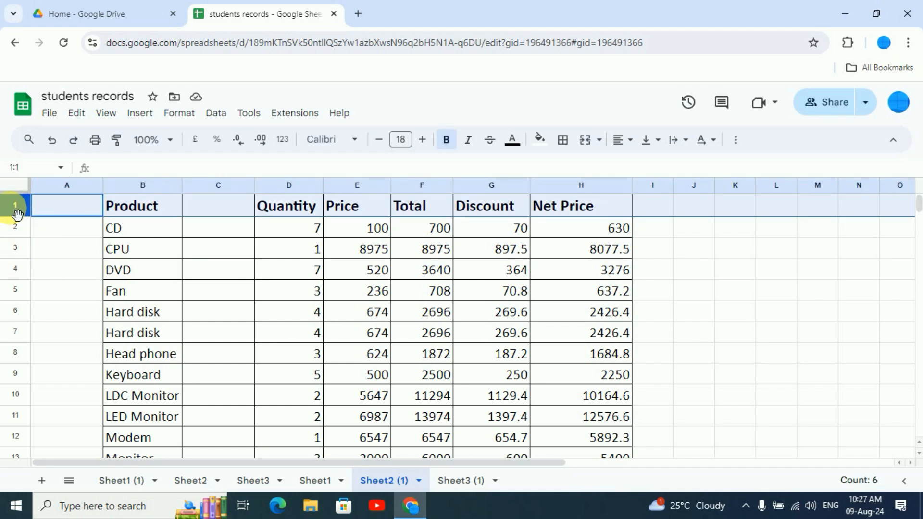
pyautogui.rightClick(16, 212)
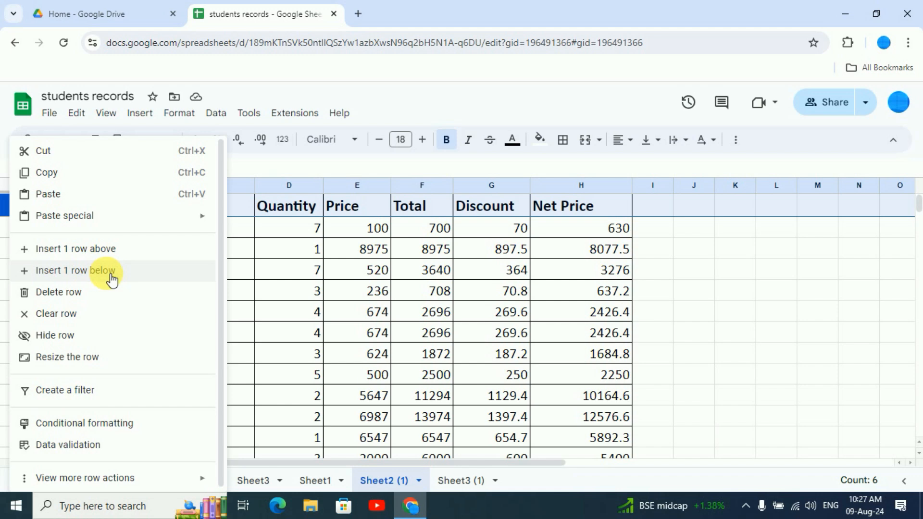
pyautogui.click(96, 255)
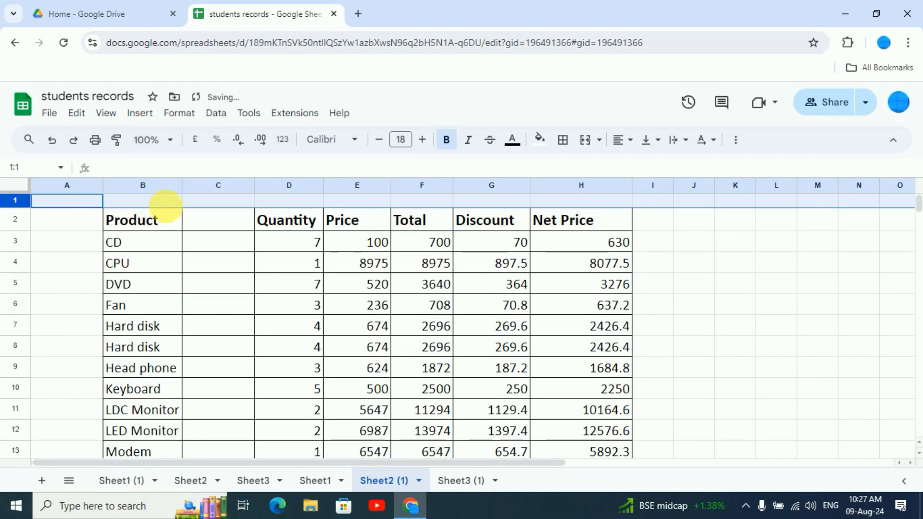
pyautogui.rightClick(19, 207)
pyautogui.click(102, 272)
pyautogui.click(191, 239)
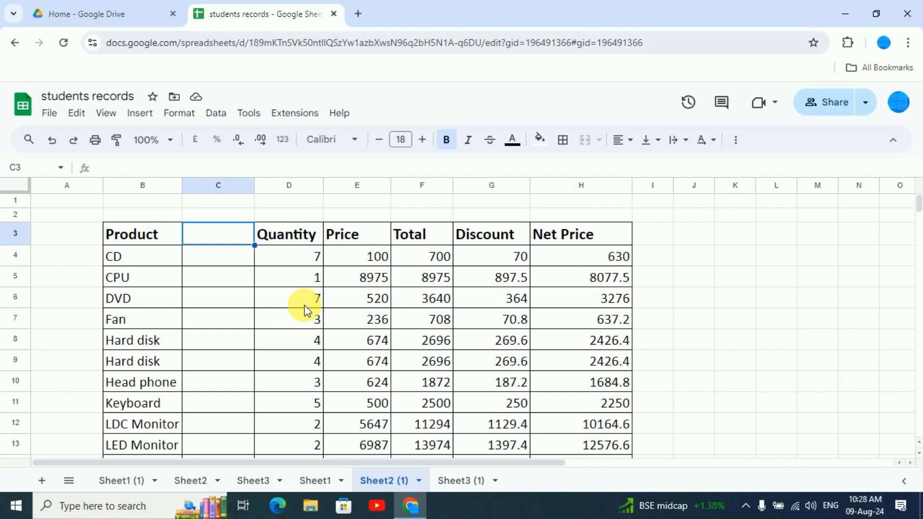
# Step: Insert one cell at C3, between the Product and Quantity headers, shifting the existing header cells to the right
pyautogui.rightClick(212, 236)
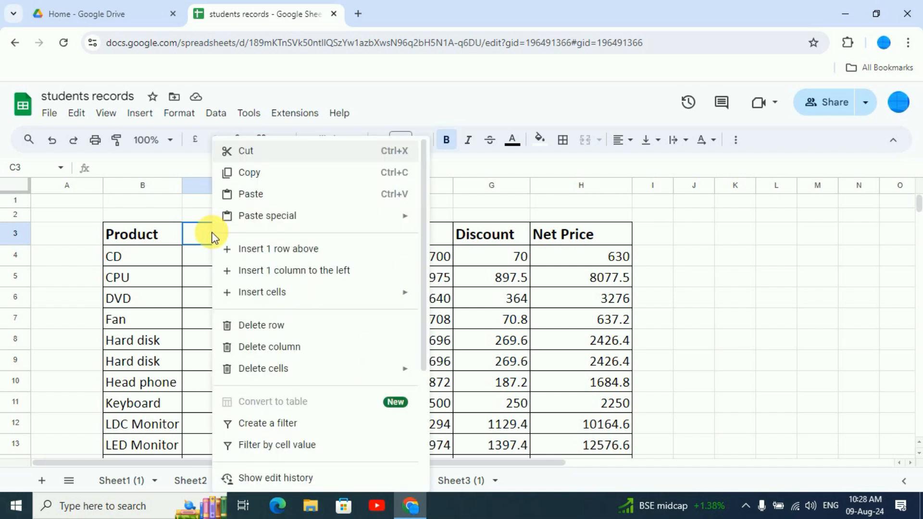
pyautogui.moveTo(250, 295)
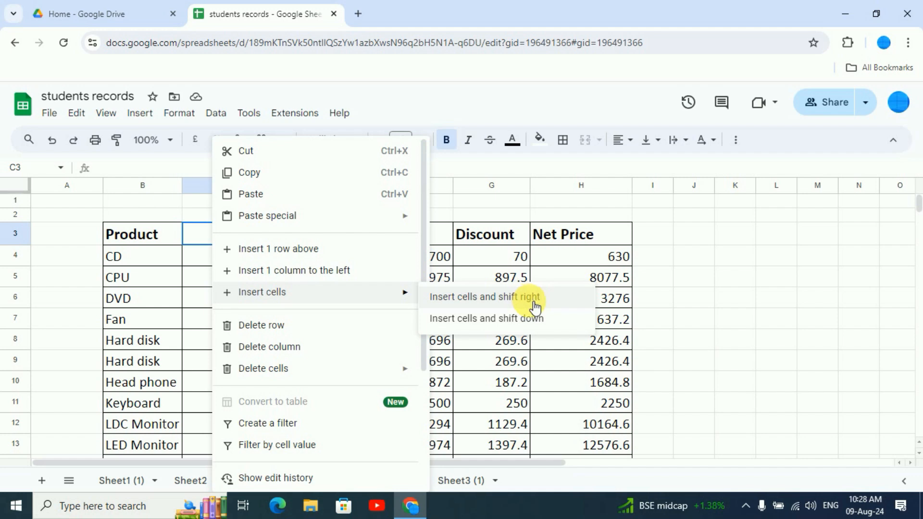
pyautogui.click(483, 303)
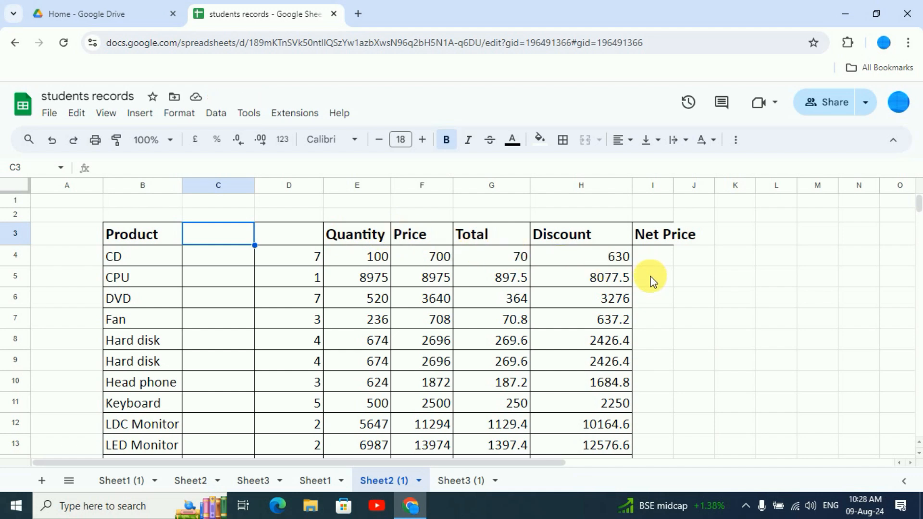
pyautogui.click(140, 113)
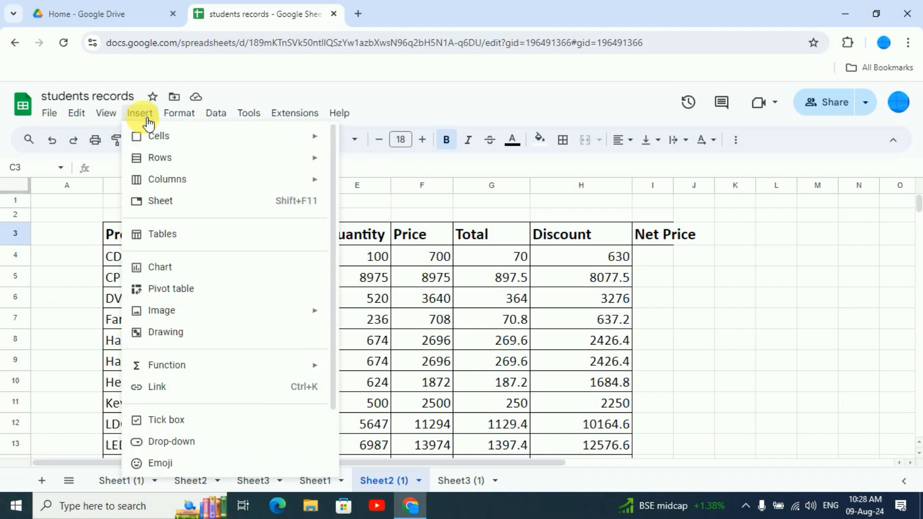
pyautogui.moveTo(157, 143)
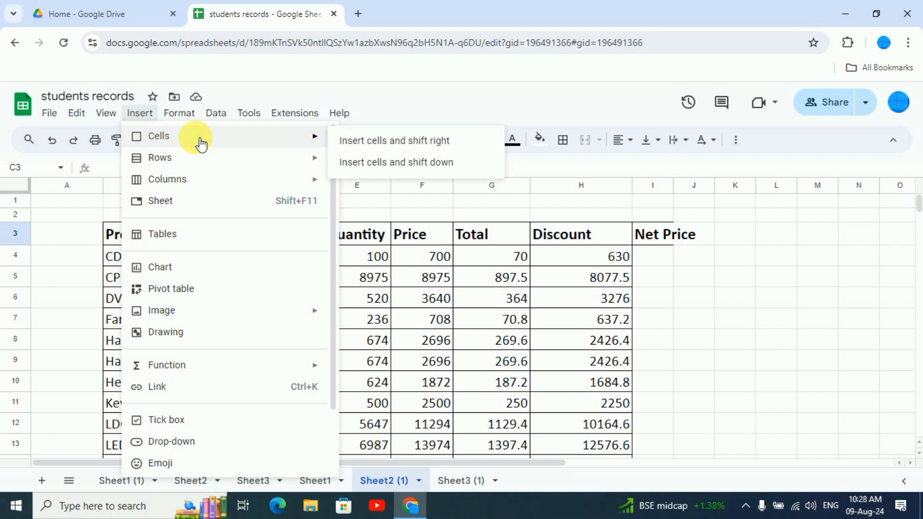
pyautogui.moveTo(189, 160)
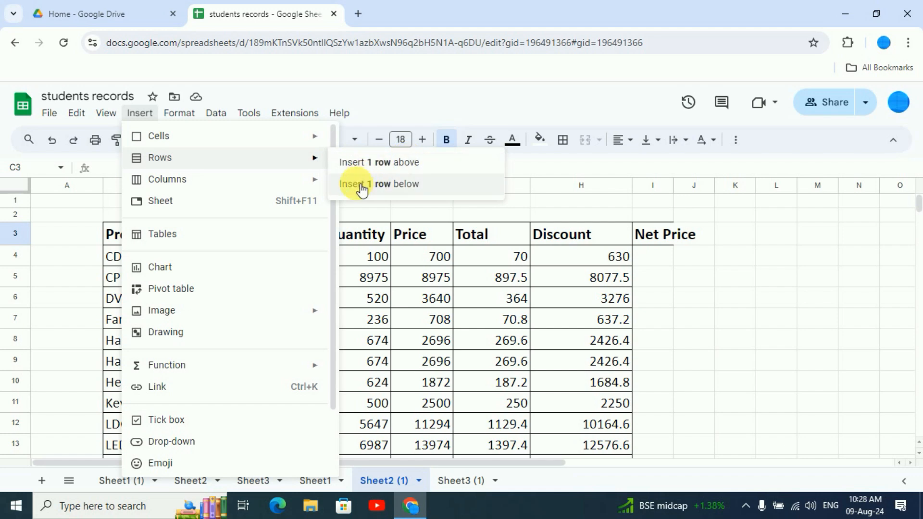
pyautogui.moveTo(155, 180)
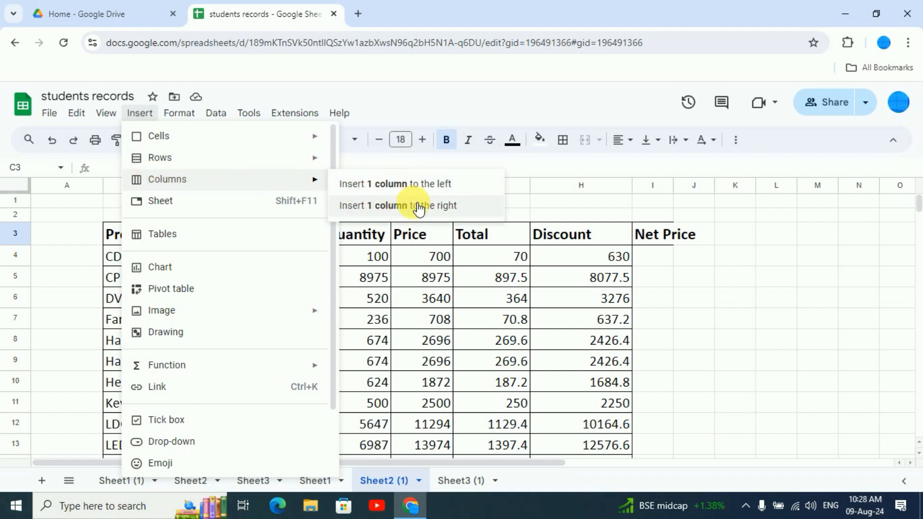
pyautogui.moveTo(324, 310)
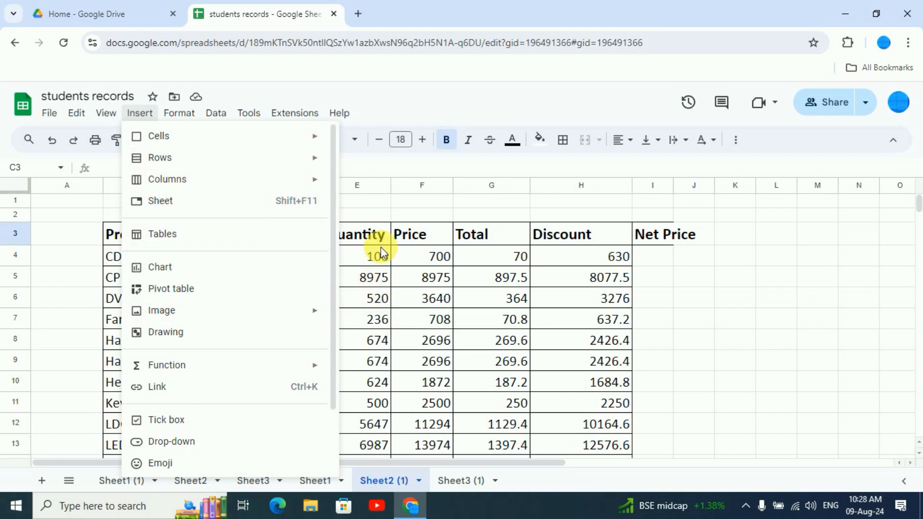
pyautogui.click(378, 259)
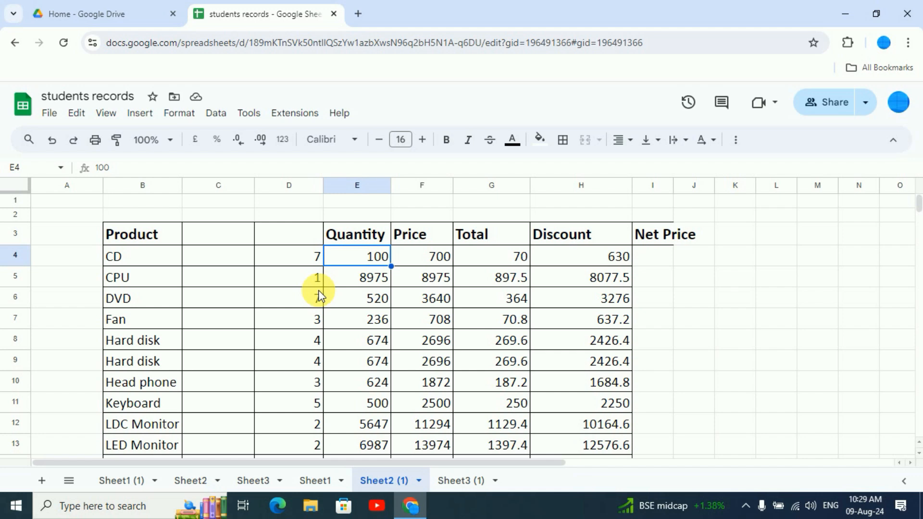
# Step: Delete the empty header cell D3 and shift the remaining header cells to the left
pyautogui.click(284, 235)
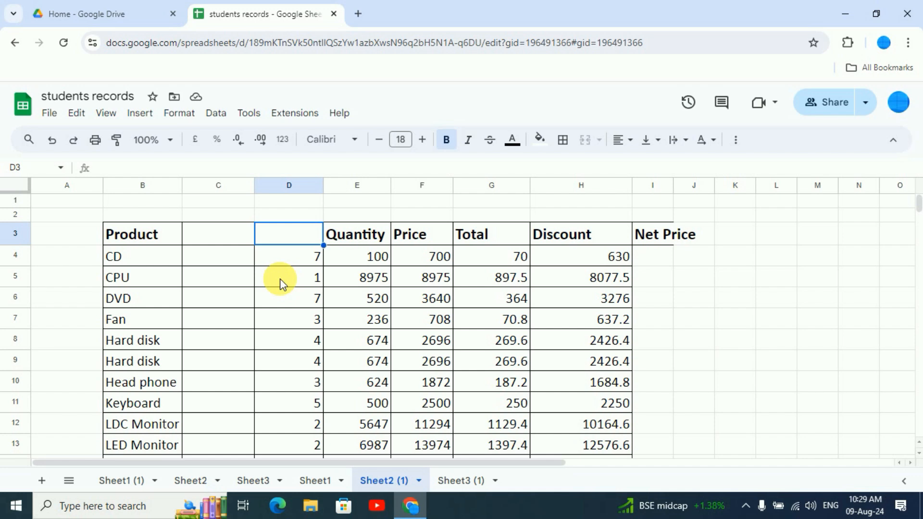
pyautogui.rightClick(286, 237)
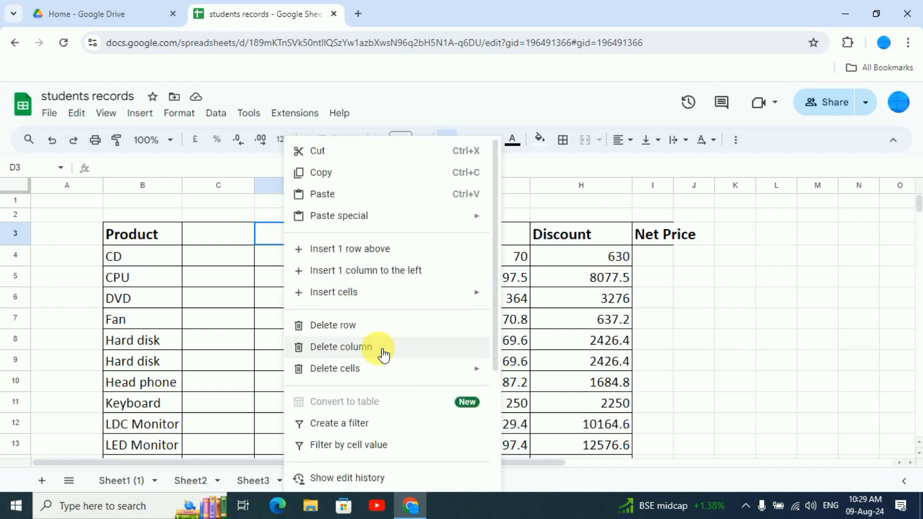
pyautogui.moveTo(342, 375)
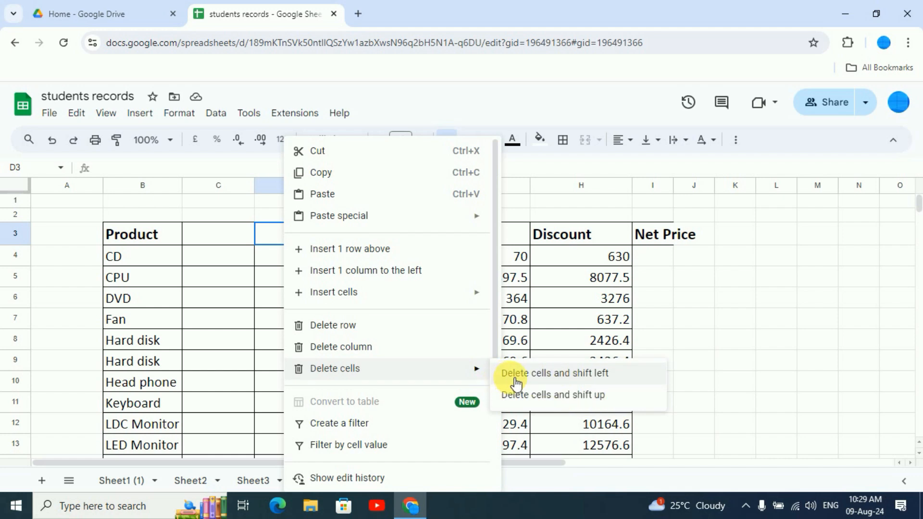
pyautogui.click(580, 379)
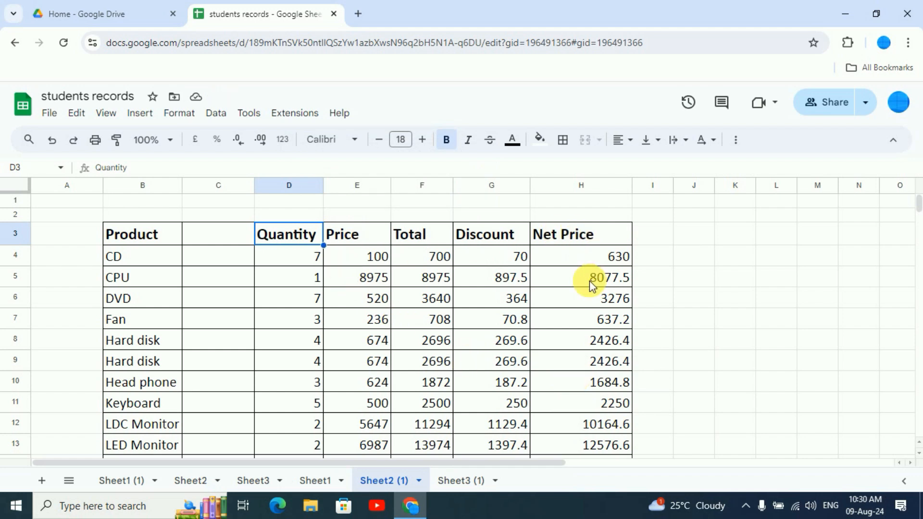
# Step: Delete the blank column C between the Product and Quantity columns
pyautogui.click(221, 235)
pyautogui.click(220, 265)
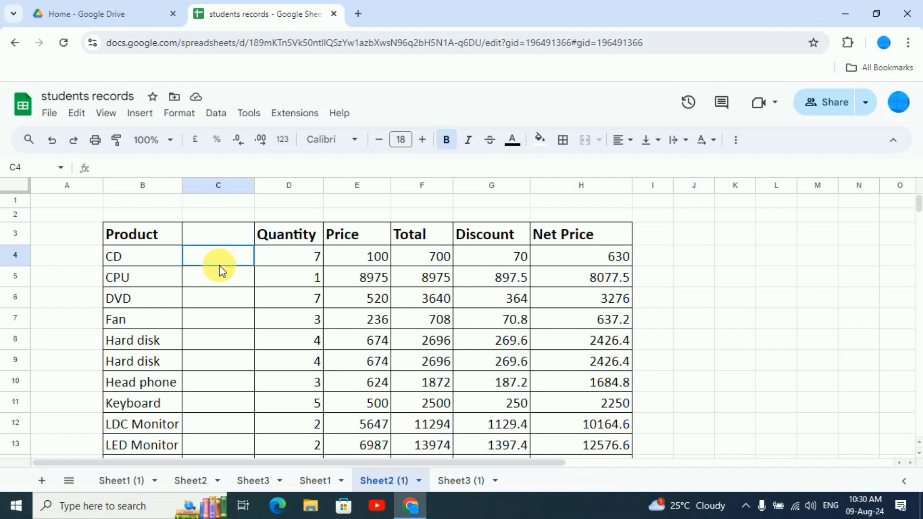
pyautogui.click(217, 236)
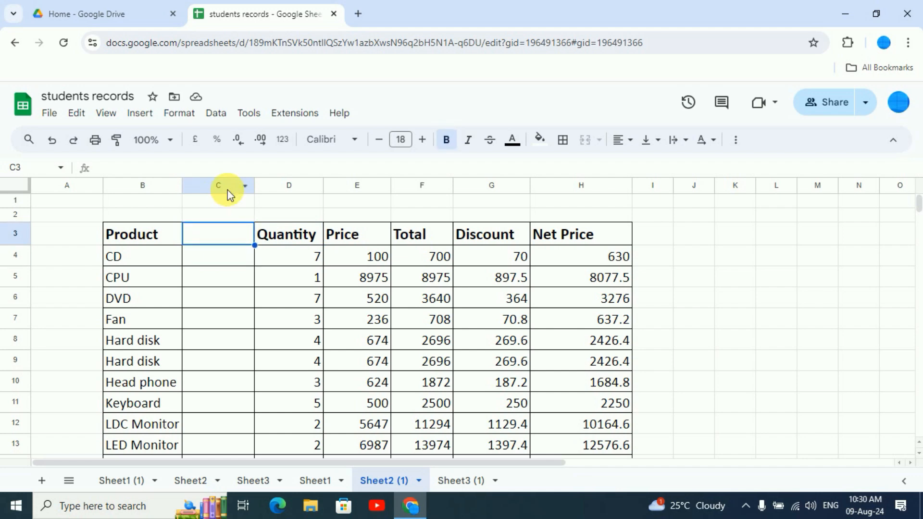
pyautogui.rightClick(228, 188)
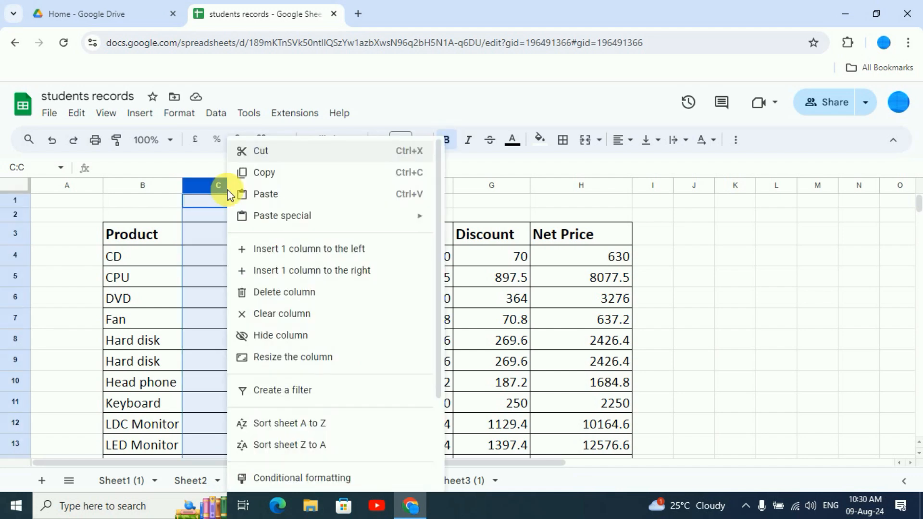
pyautogui.click(307, 294)
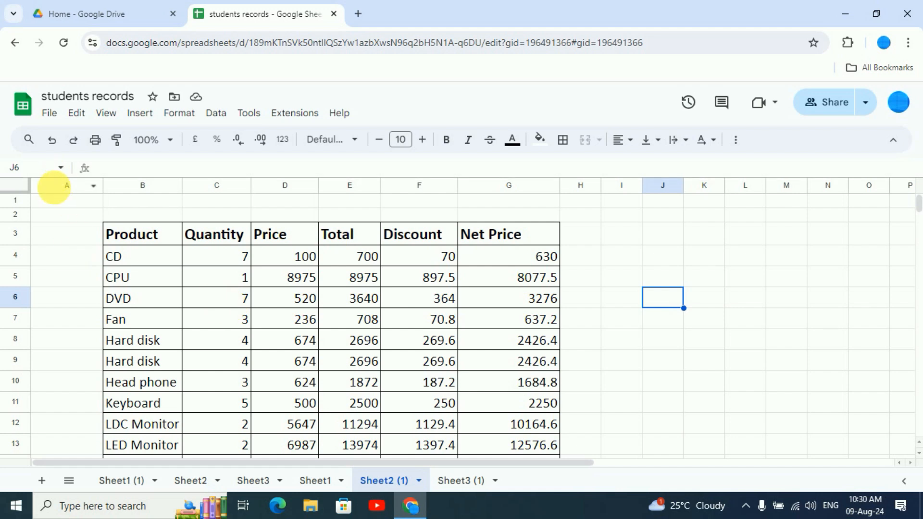
# Step: Delete the blank row 2 directly above the table's header row
pyautogui.click(17, 218)
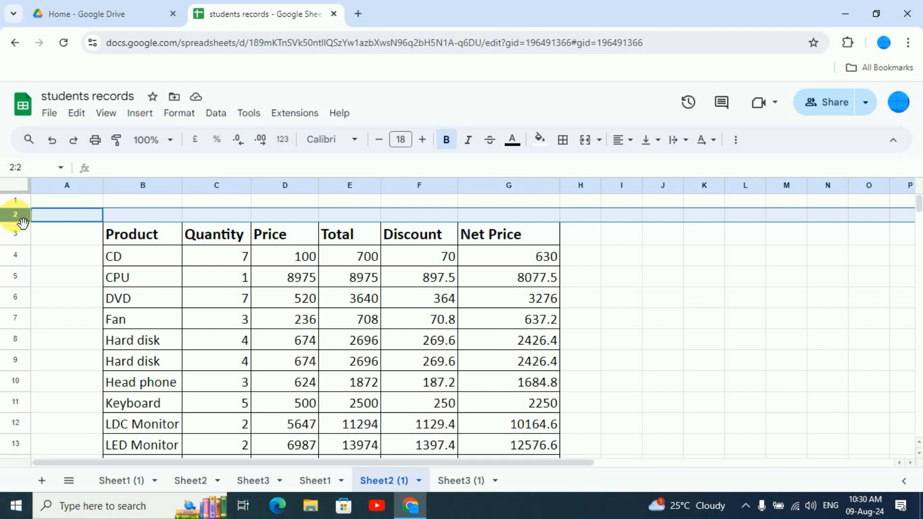
pyautogui.rightClick(17, 215)
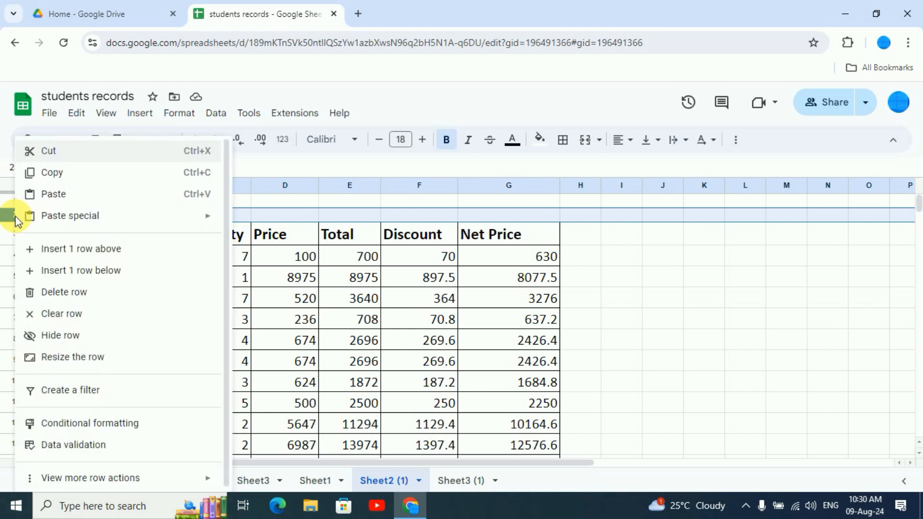
pyautogui.click(59, 292)
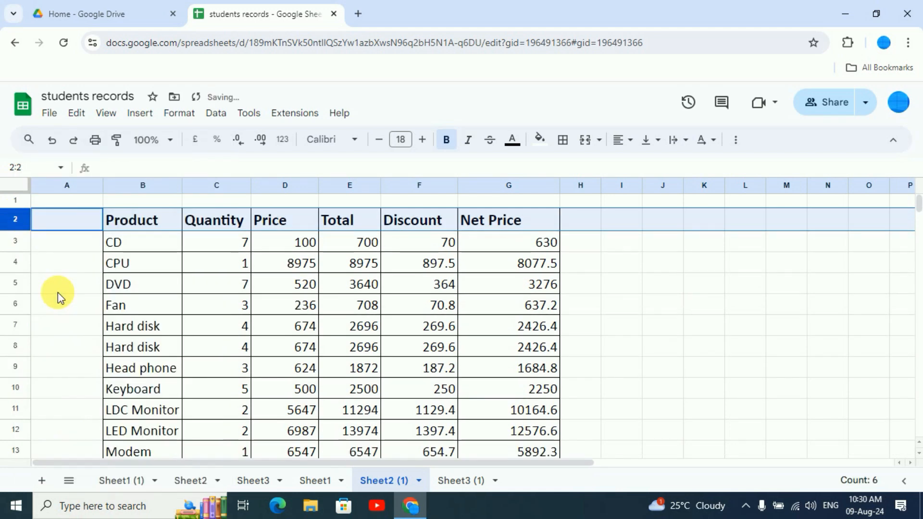
pyautogui.click(77, 264)
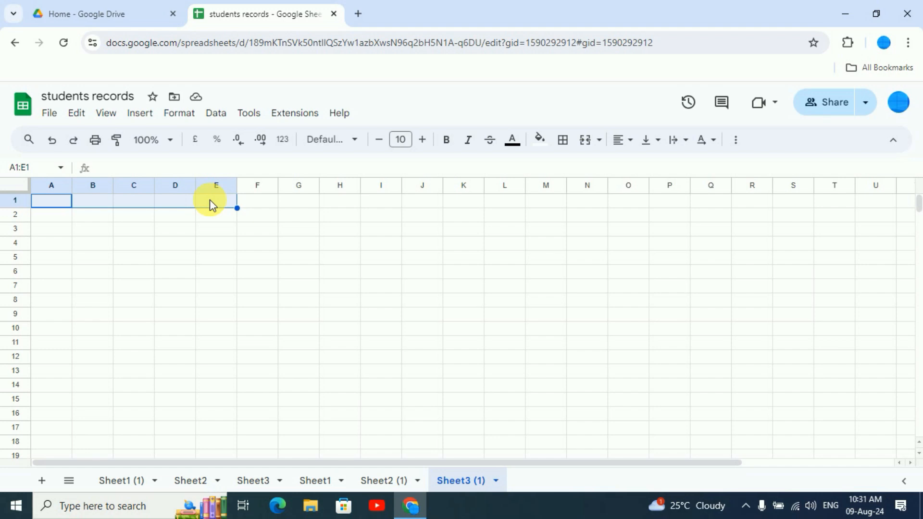
# Step: Upload the Sumif Formula Excel file from the computer's New Advance Excel folder for import
pyautogui.click(53, 116)
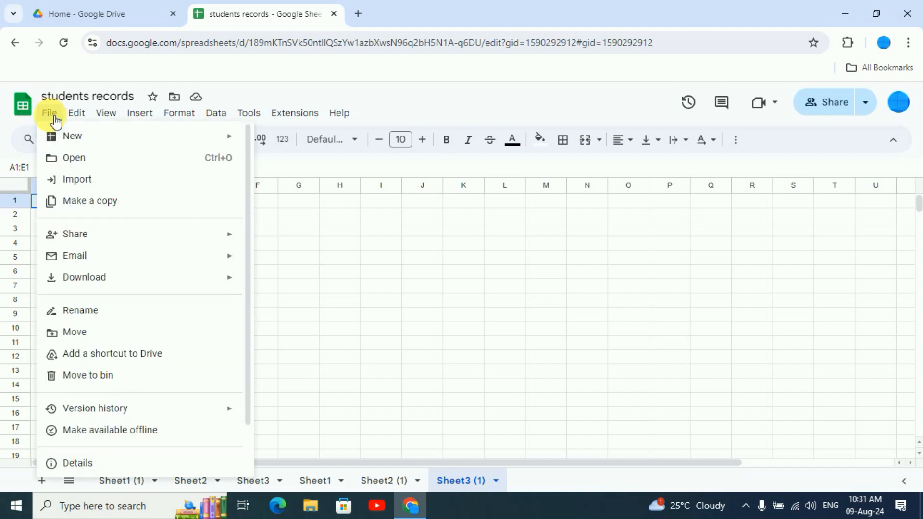
pyautogui.click(73, 180)
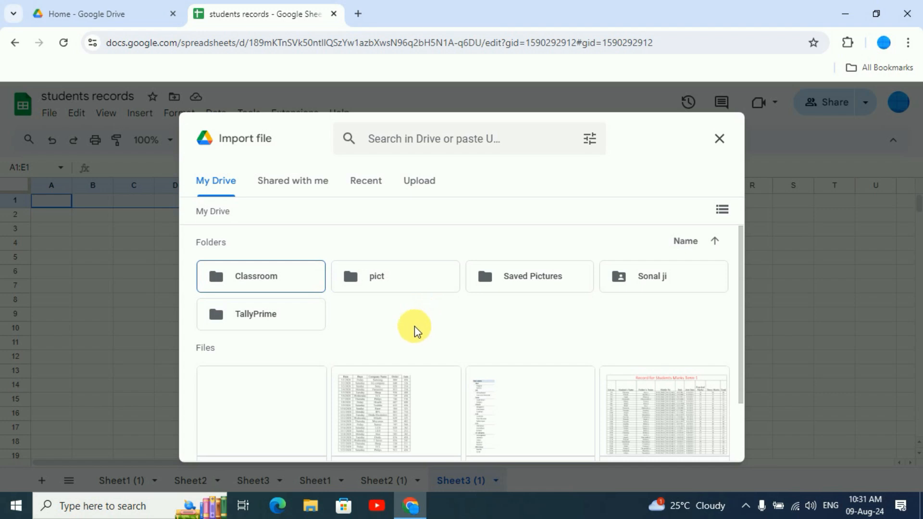
pyautogui.scroll(-2, 377, 341)
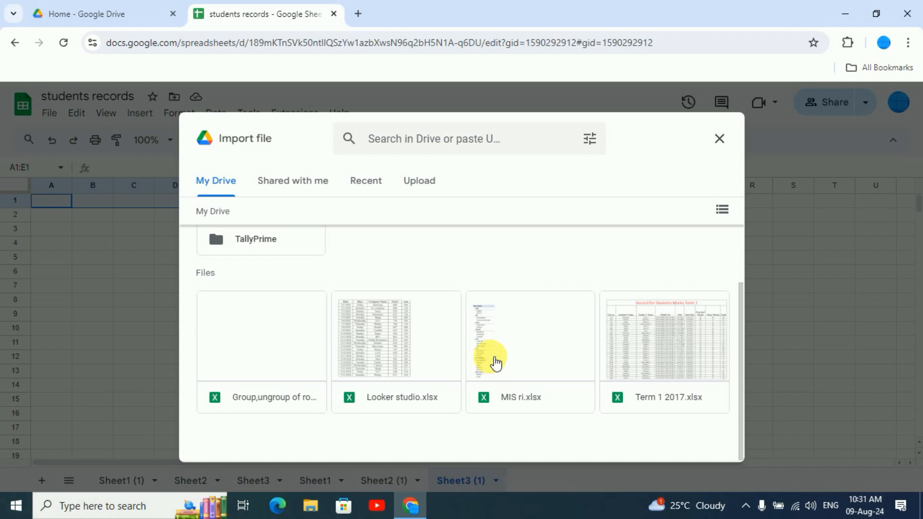
pyautogui.click(428, 185)
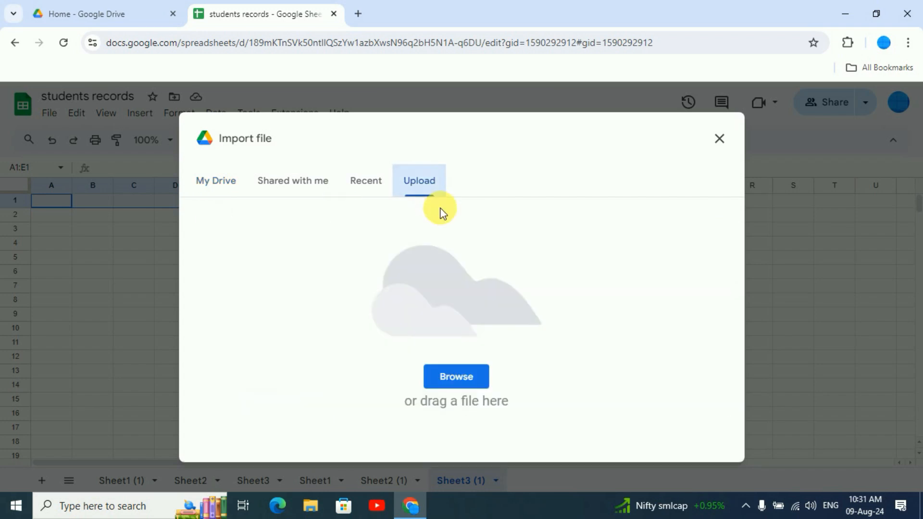
pyautogui.click(466, 380)
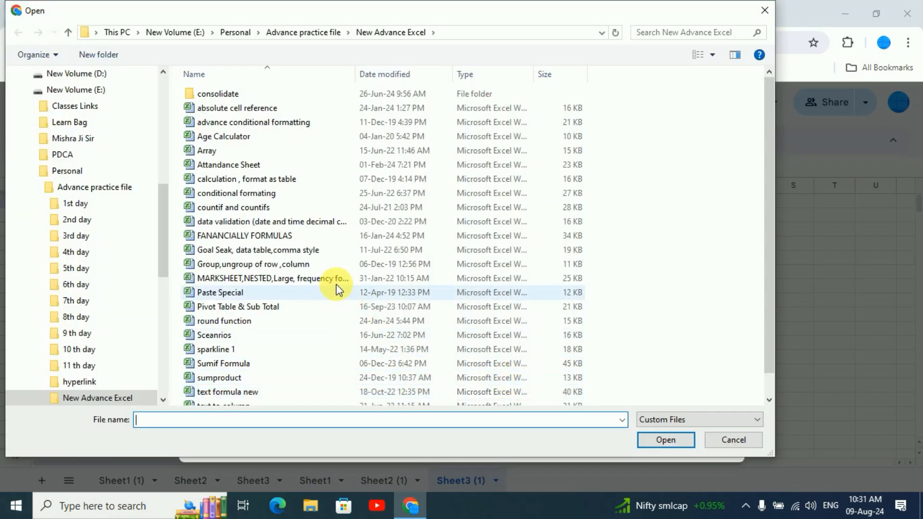
pyautogui.scroll(-1, 321, 288)
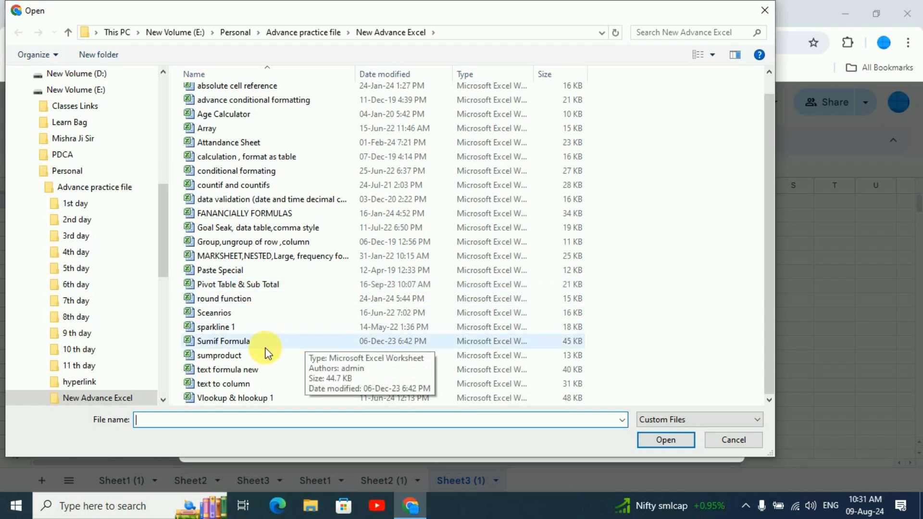
pyautogui.click(217, 341)
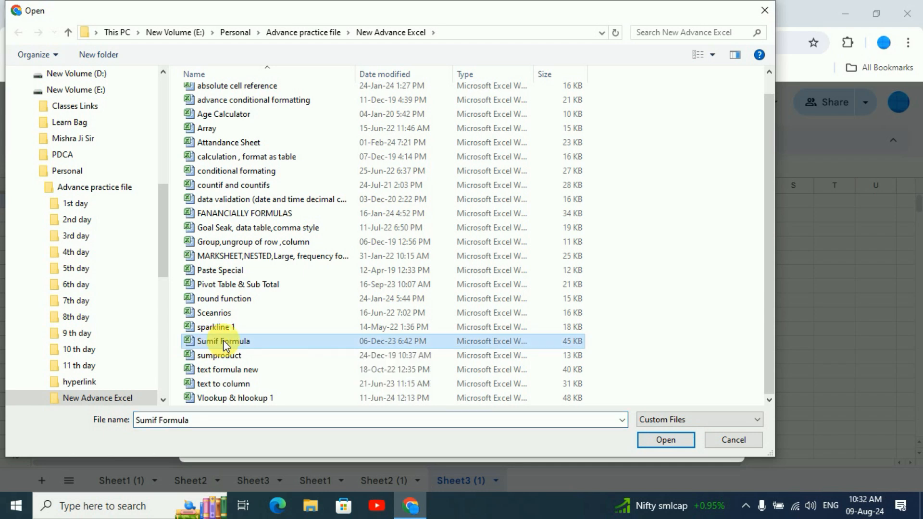
pyautogui.click(666, 441)
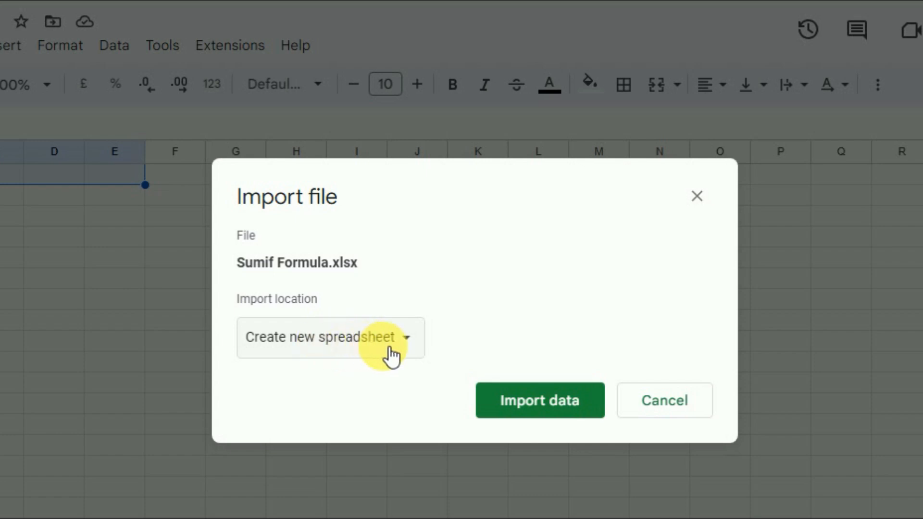
# Step: Import Sumif Formula.xlsx with the location set to Create new spreadsheet, and open the imported spreadsheet
pyautogui.click(413, 346)
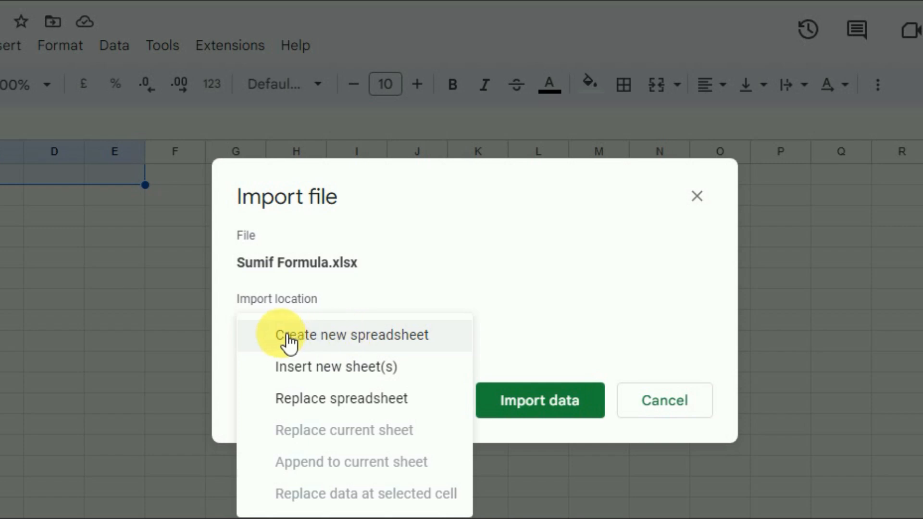
pyautogui.click(352, 344)
pyautogui.click(551, 421)
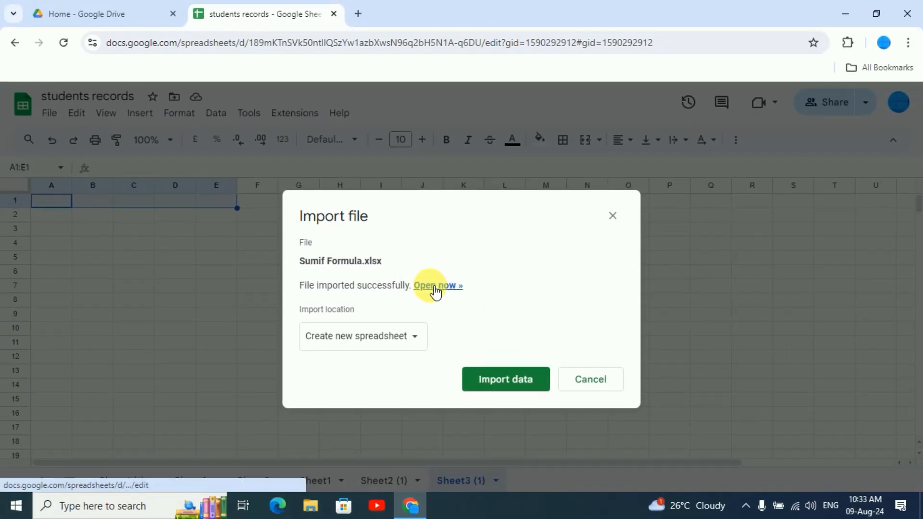
pyautogui.click(436, 286)
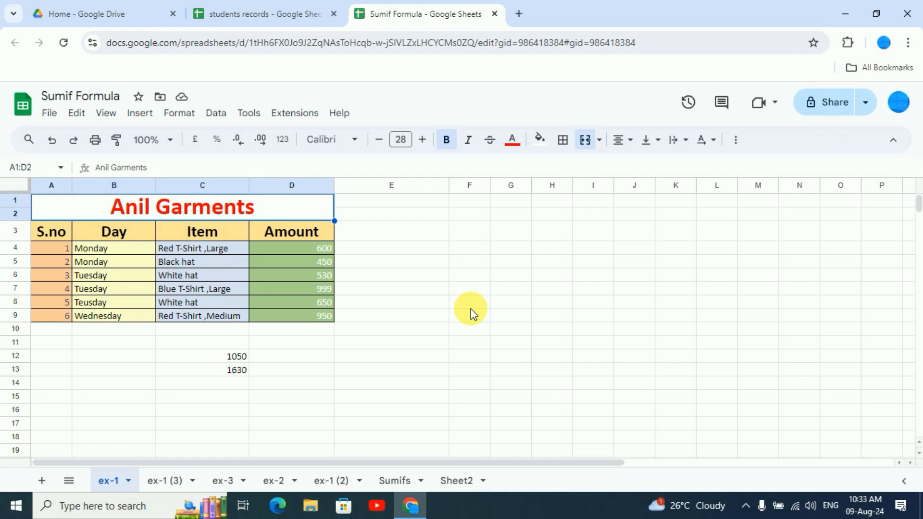
# Step: Look through the imported spreadsheet's sheets, including ex-1 (3), ex-3, ex-2 and ex-1 (2), and return to ex-1
pyautogui.click(163, 481)
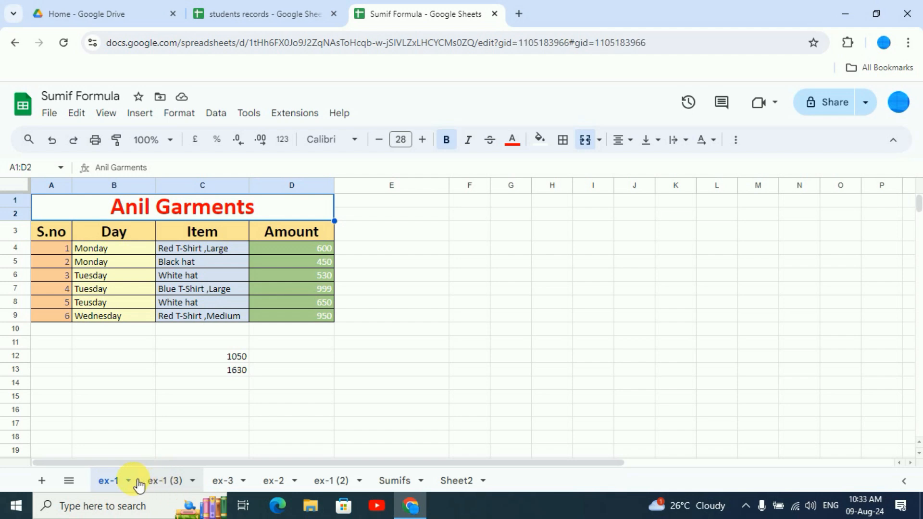
pyautogui.click(115, 482)
pyautogui.click(175, 482)
pyautogui.click(223, 483)
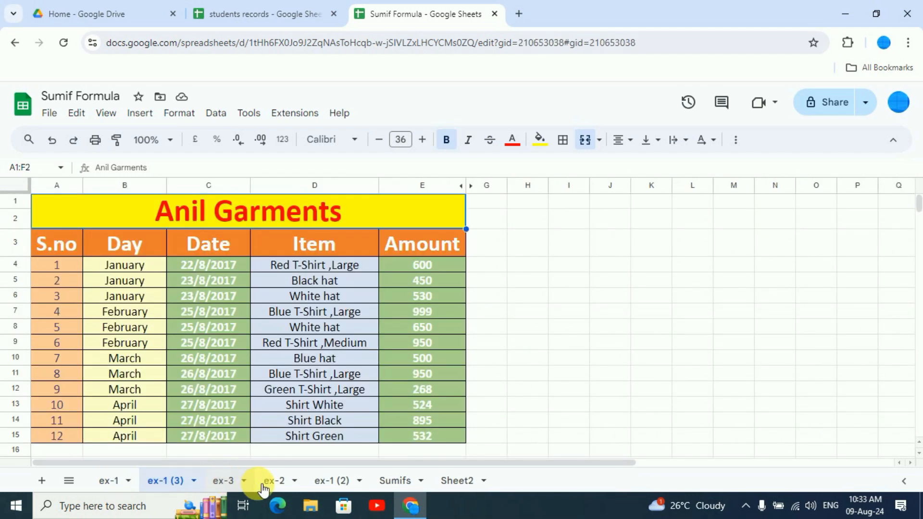
pyautogui.click(272, 482)
pyautogui.click(315, 482)
pyautogui.click(113, 485)
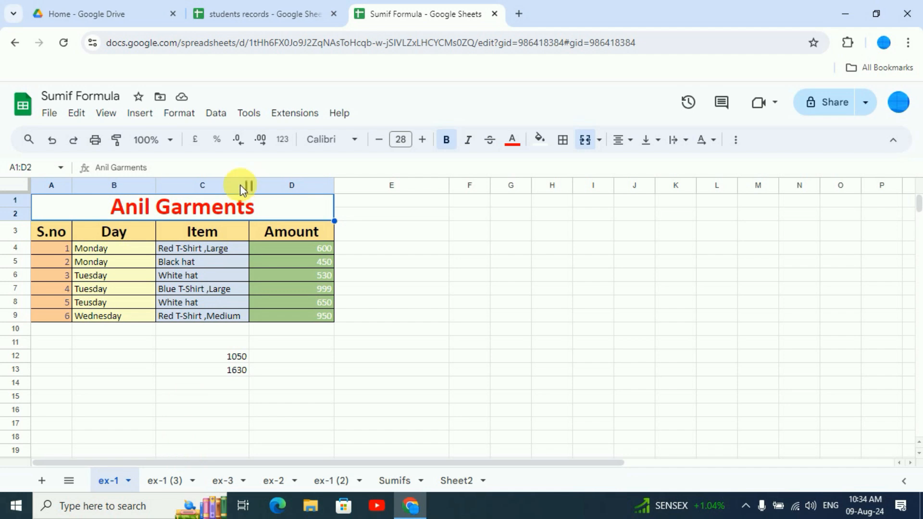
# Step: Dismiss the import dialog in the students records spreadsheet and compare its Sheet2 (1) with the imported Sumif Formula spreadsheet
pyautogui.click(262, 16)
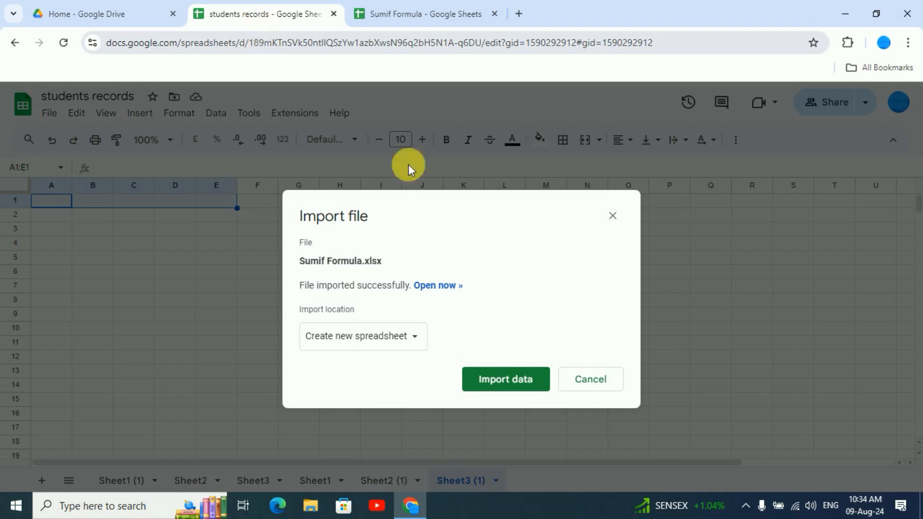
pyautogui.click(591, 383)
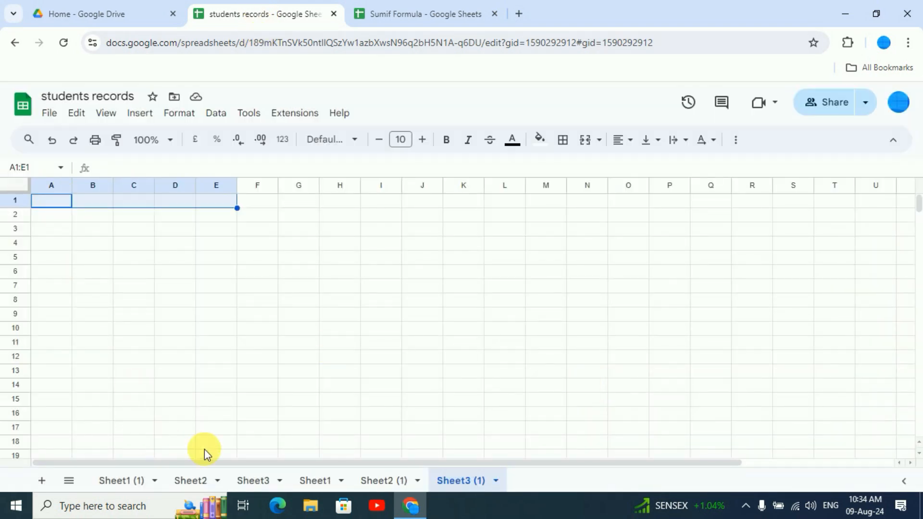
pyautogui.click(312, 482)
pyautogui.click(363, 482)
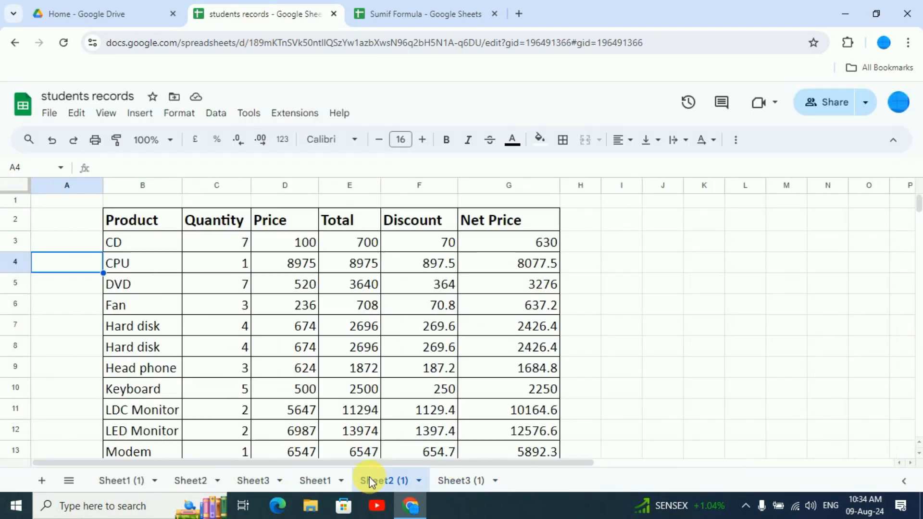
pyautogui.click(390, 13)
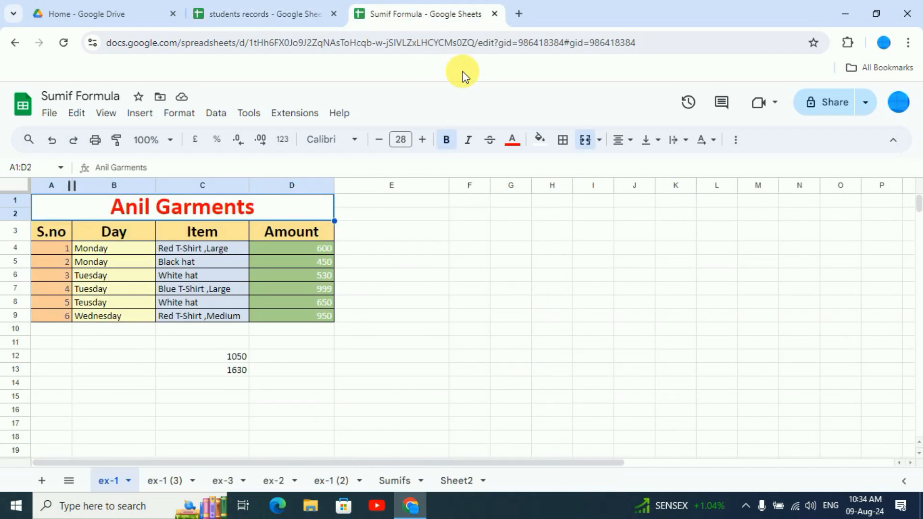